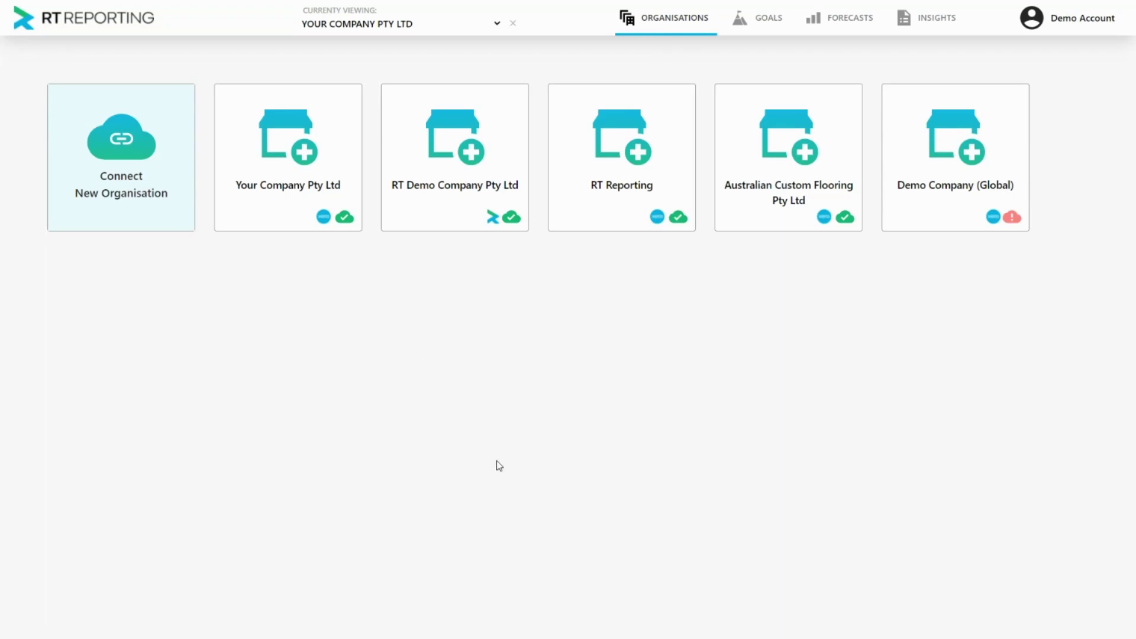
- Generate a rapid 12-month forecast for Your Company Pty Ltd
{"action": "mouse_move", "coordinate": [263, 210]}
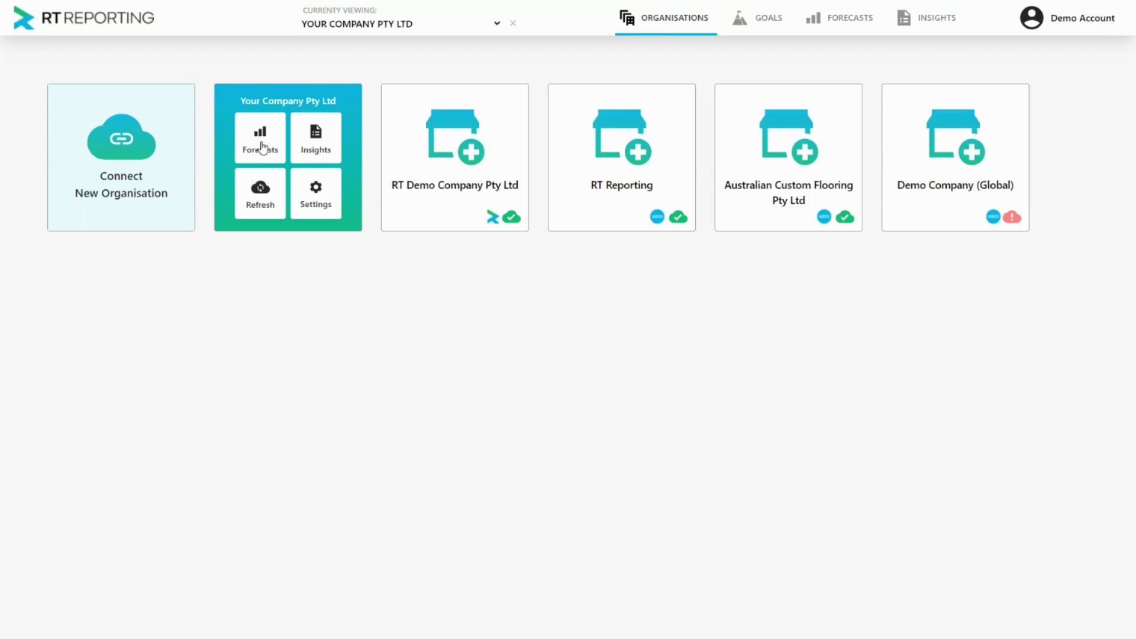
{"action": "left_click", "coordinate": [263, 148]}
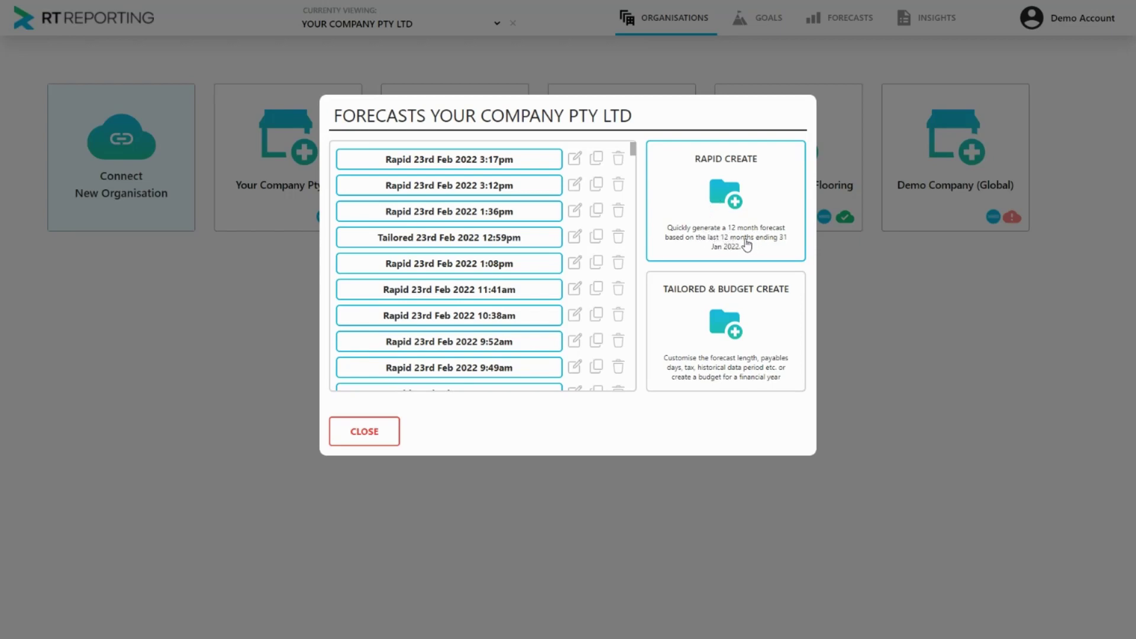
{"action": "left_click", "coordinate": [758, 194]}
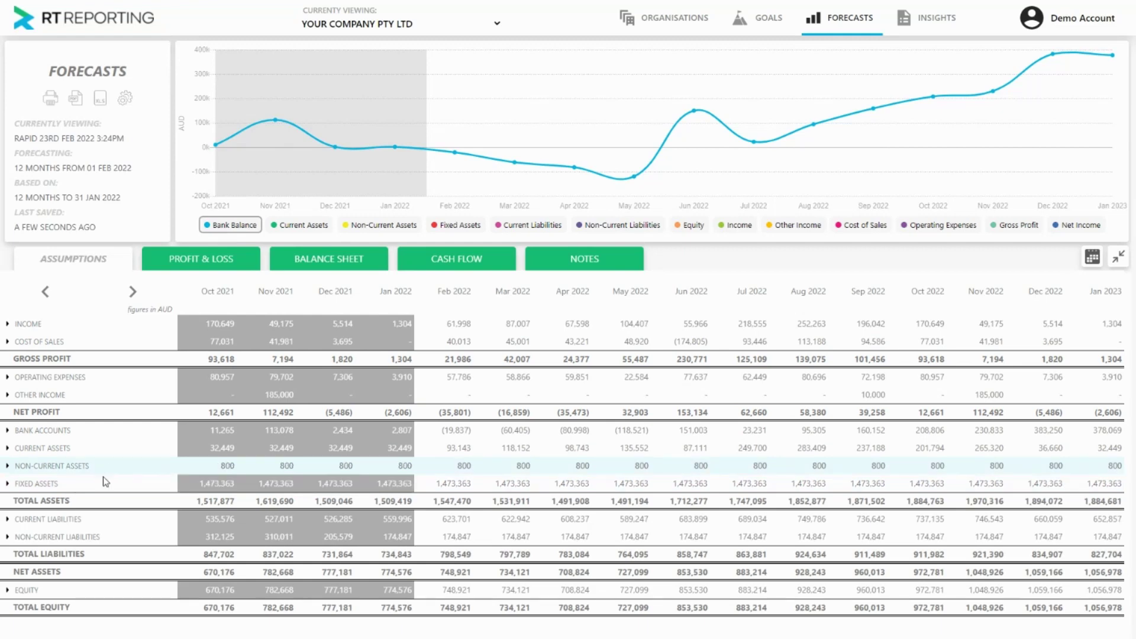
- Add a new mock account under Non-Current Liabilities in the forecast assumptions
{"action": "left_click", "coordinate": [53, 540]}
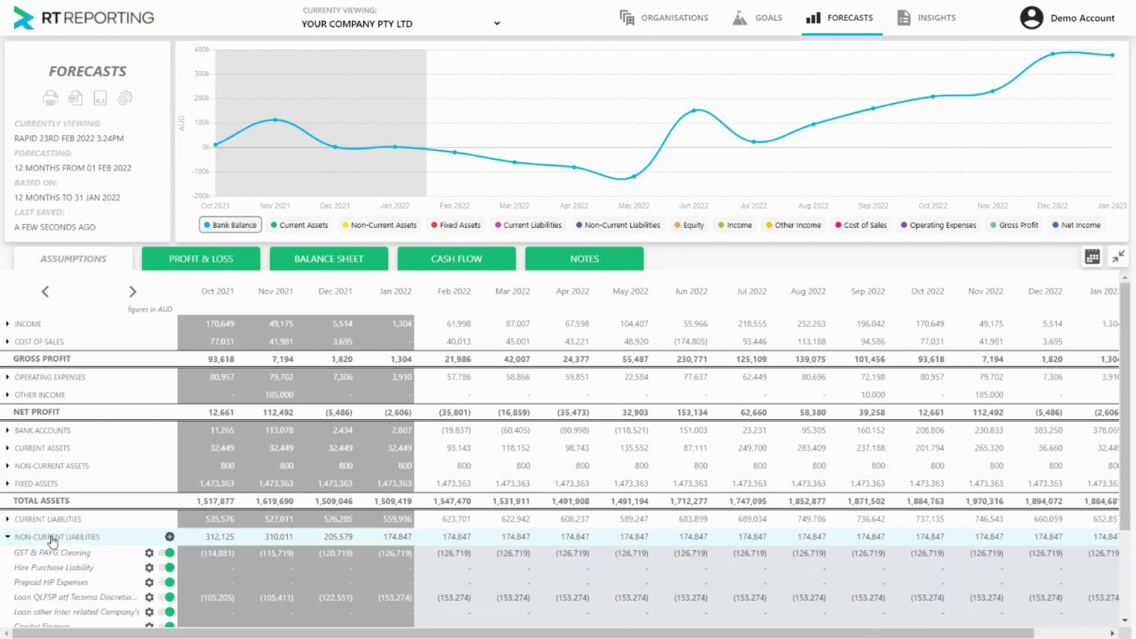
{"action": "scroll", "coordinate": [131, 557], "scroll_direction": "down", "scroll_amount": 1}
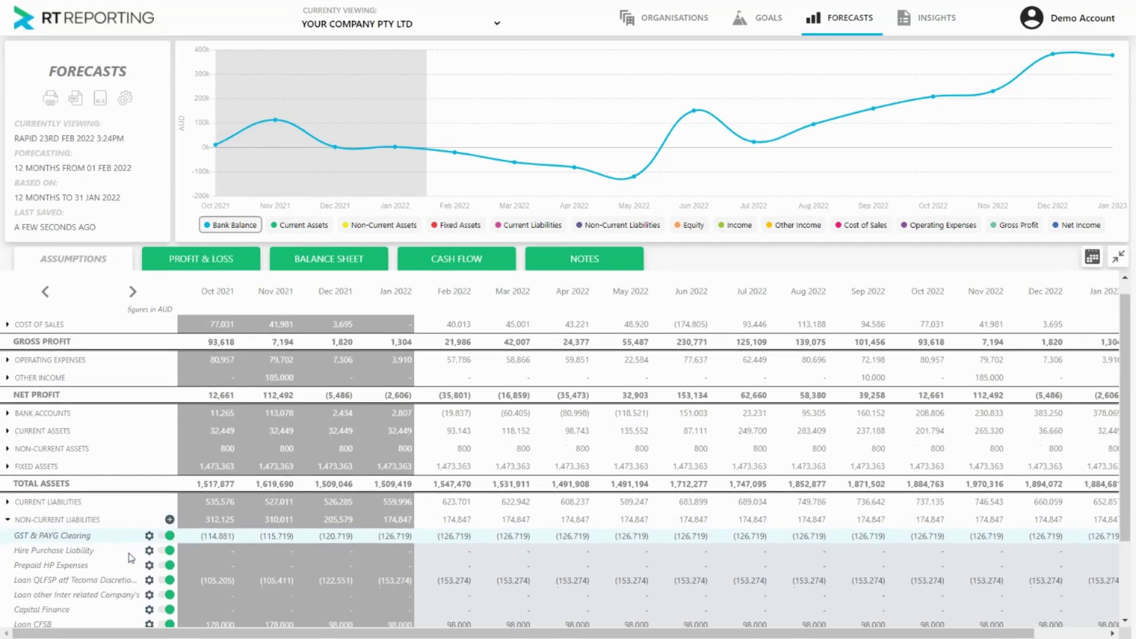
{"action": "scroll", "coordinate": [114, 565], "scroll_direction": "down", "scroll_amount": 1}
{"action": "scroll", "coordinate": [115, 563], "scroll_direction": "down", "scroll_amount": 3}
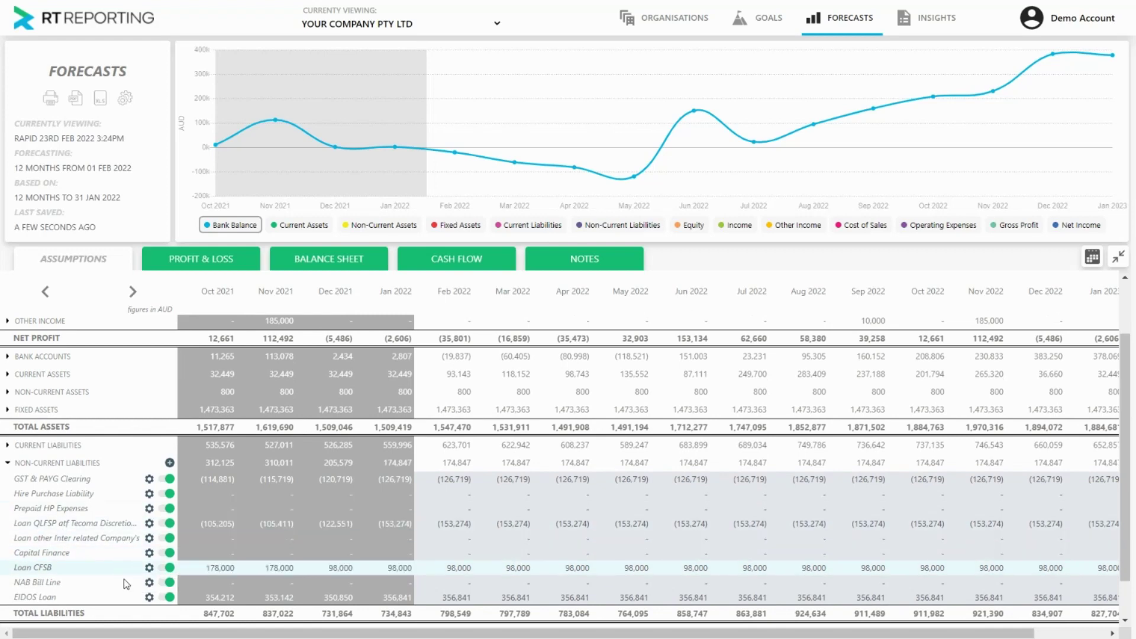
{"action": "left_click", "coordinate": [169, 464]}
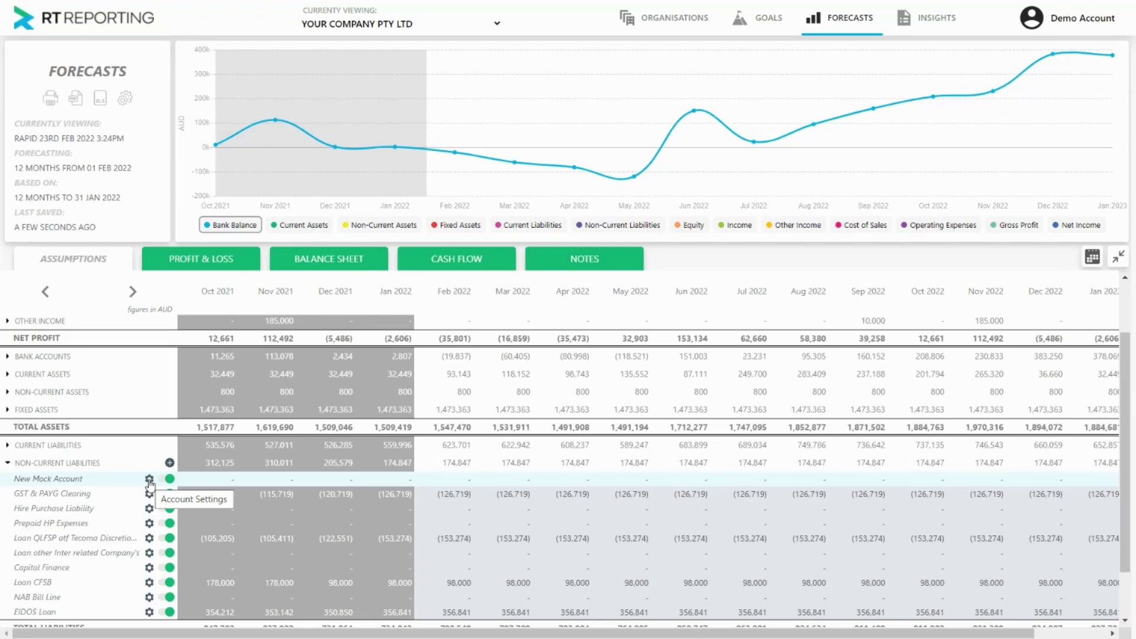
- Rename the new mock account as Term Loan in its configuration settings
{"action": "left_click", "coordinate": [149, 481]}
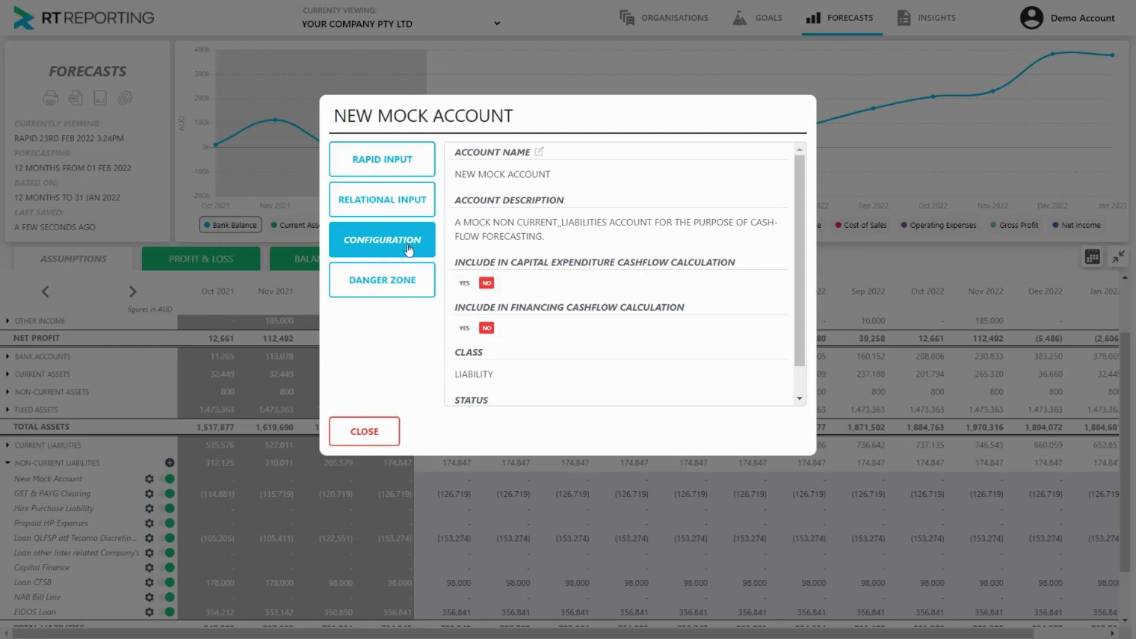
{"action": "left_click", "coordinate": [539, 155]}
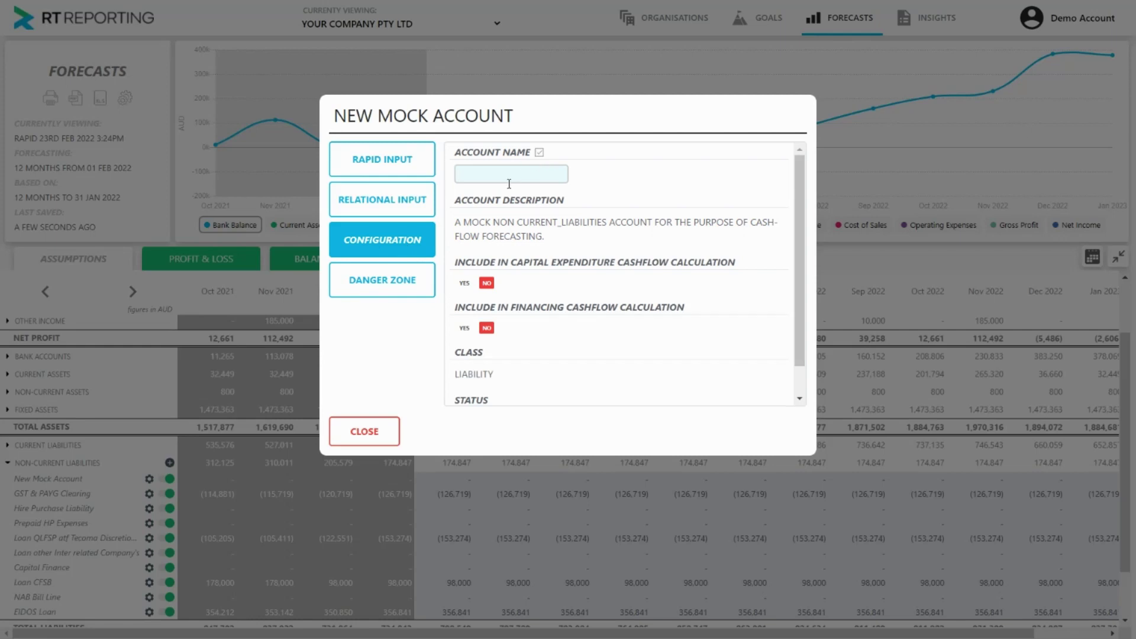
{"action": "type", "text": "Loan"}
{"action": "key", "text": "BackSpace"}
{"action": "key", "text": "BackSpace"}
{"action": "key", "text": "BackSpace"}
{"action": "key", "text": "BackSpace"}
{"action": "key", "text": "BackSpace"}
{"action": "type", "text": "Term Loan"}
{"action": "key", "text": "Return"}
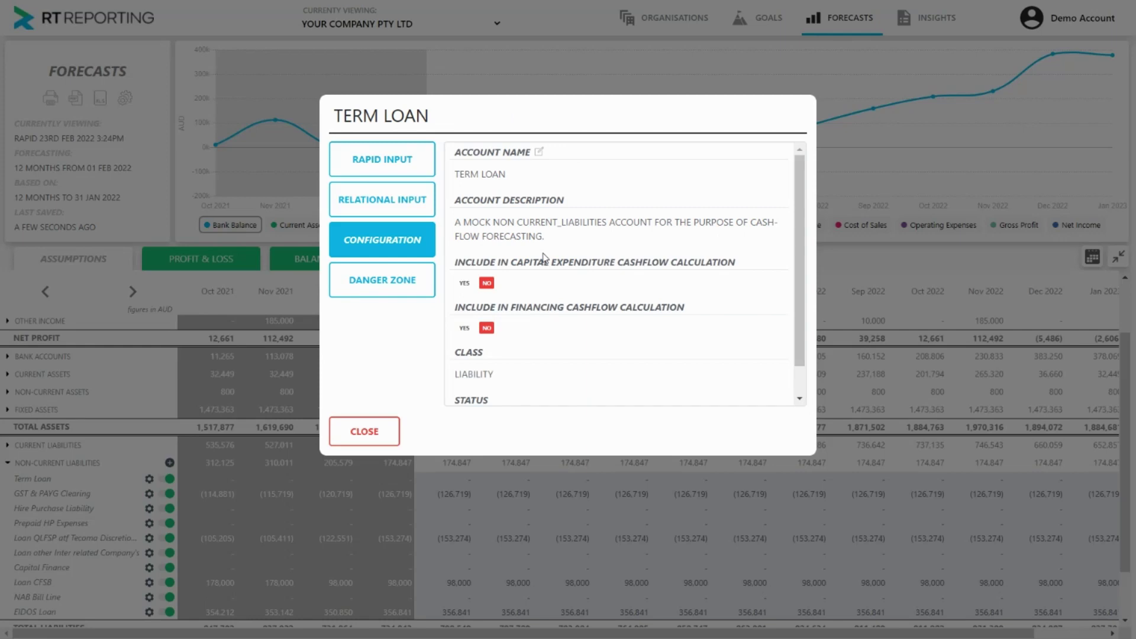
- Include the Term Loan account in the financing cashflow calculation and close its settings
{"action": "scroll", "coordinate": [575, 330], "scroll_direction": "down", "scroll_amount": 1}
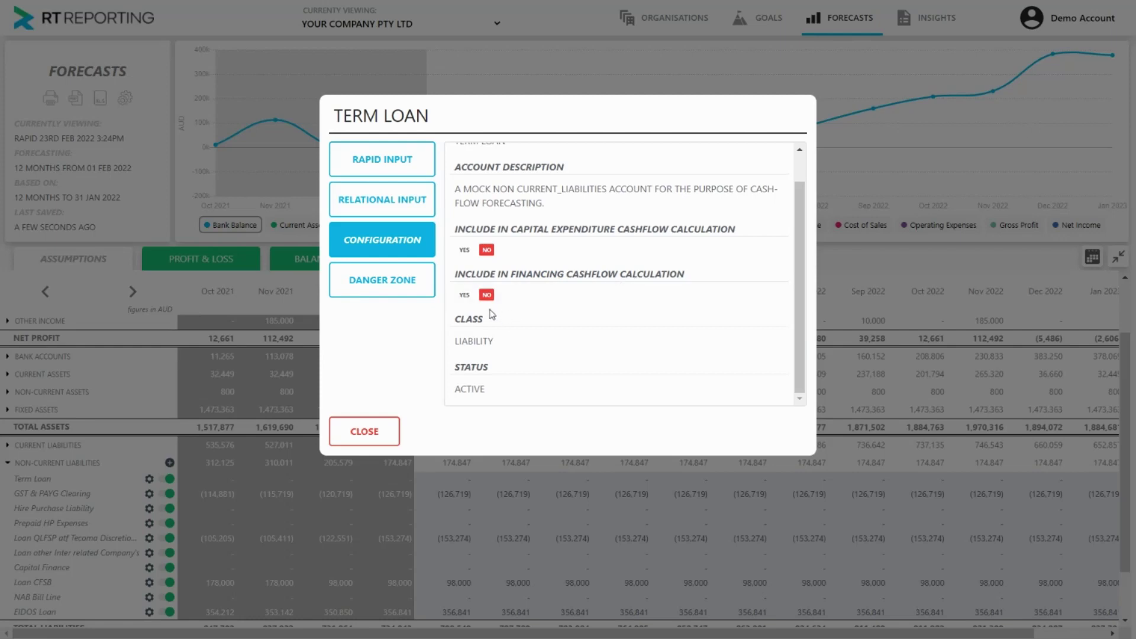
{"action": "left_click", "coordinate": [467, 296]}
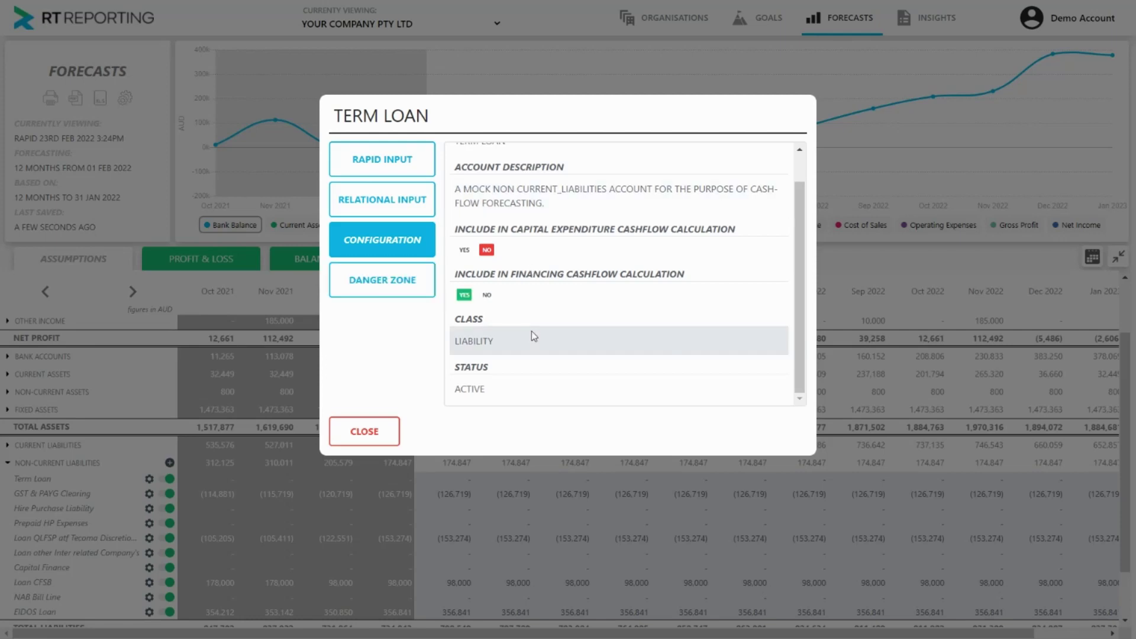
{"action": "scroll", "coordinate": [531, 336], "scroll_direction": "up", "scroll_amount": 2}
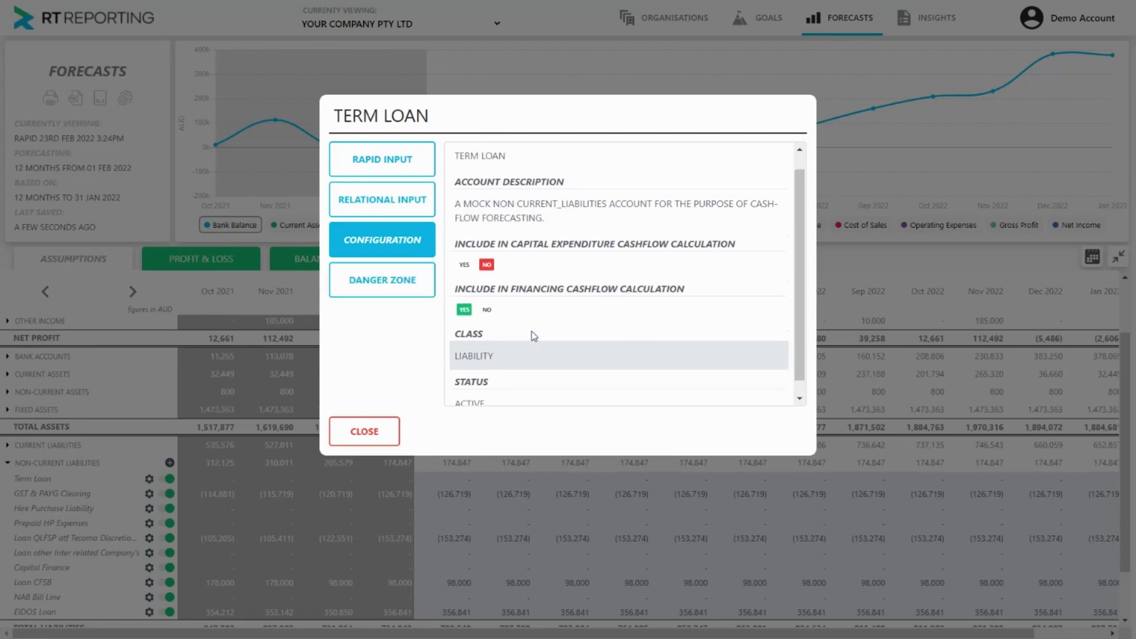
{"action": "left_click", "coordinate": [388, 432]}
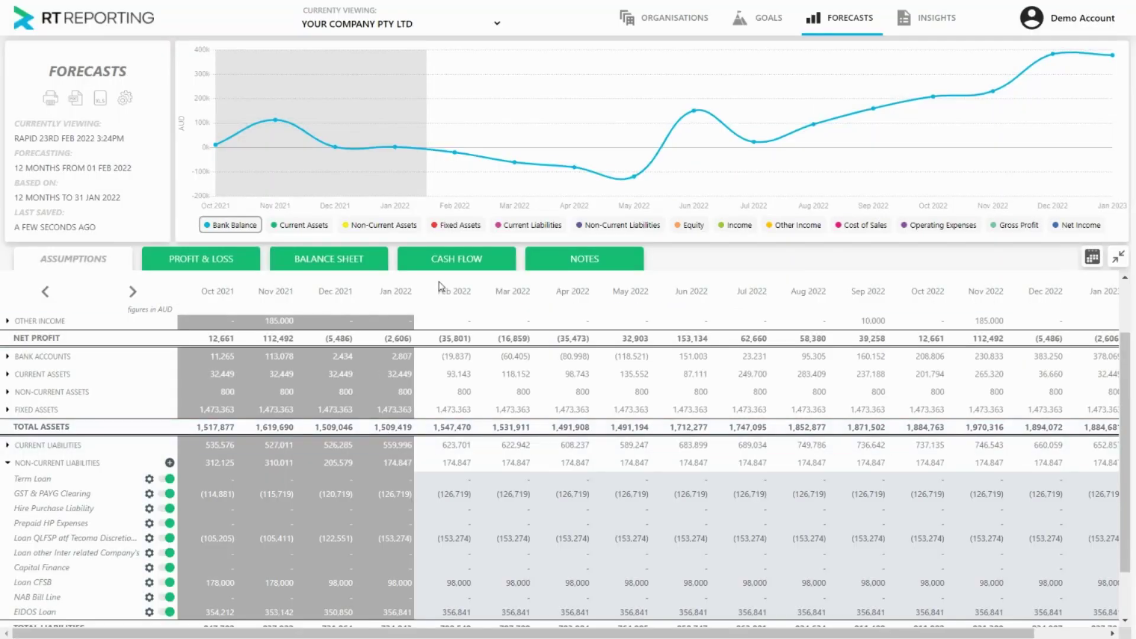
- Check the Financing Cash Flow accounts in the cash flow report for the Term Loan line and return to the assumptions
{"action": "left_click", "coordinate": [454, 273]}
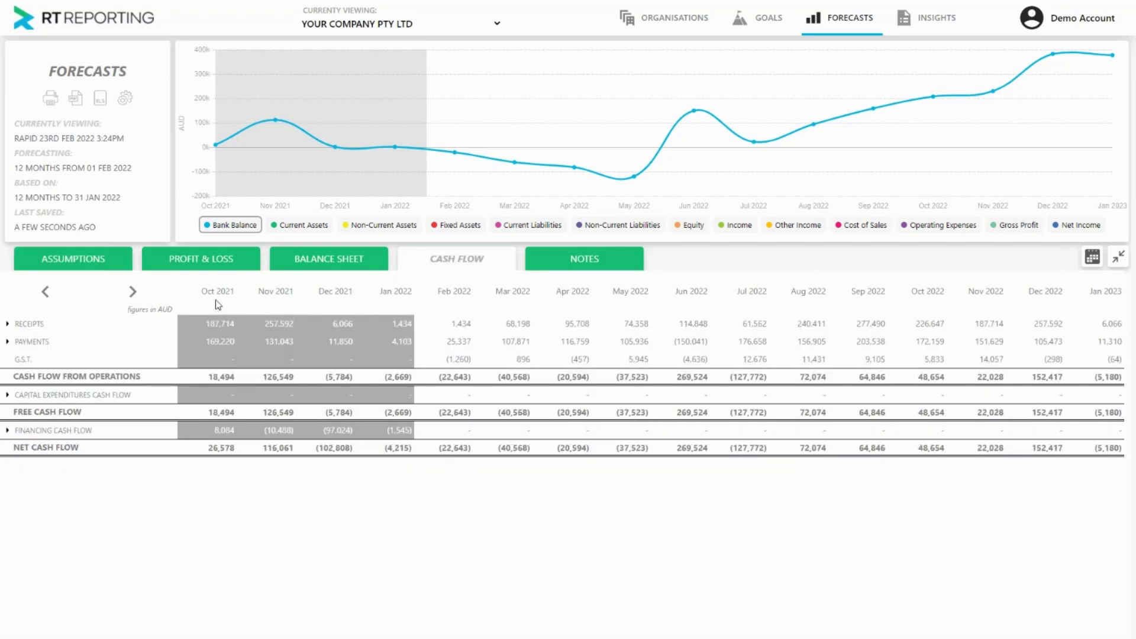
{"action": "left_click", "coordinate": [34, 432]}
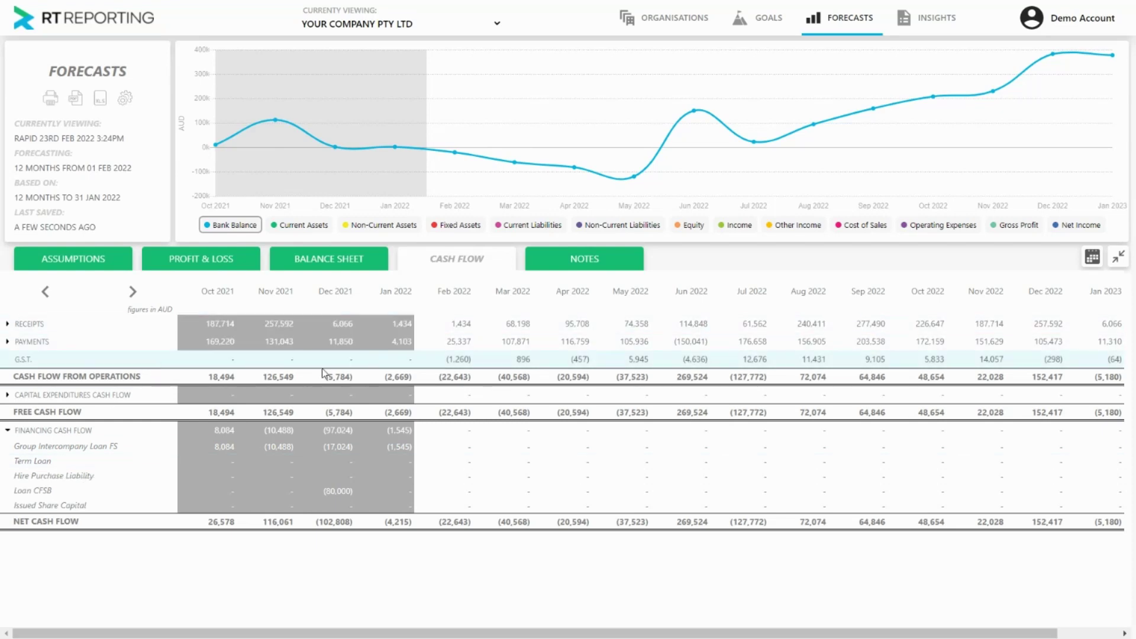
{"action": "left_click", "coordinate": [87, 261]}
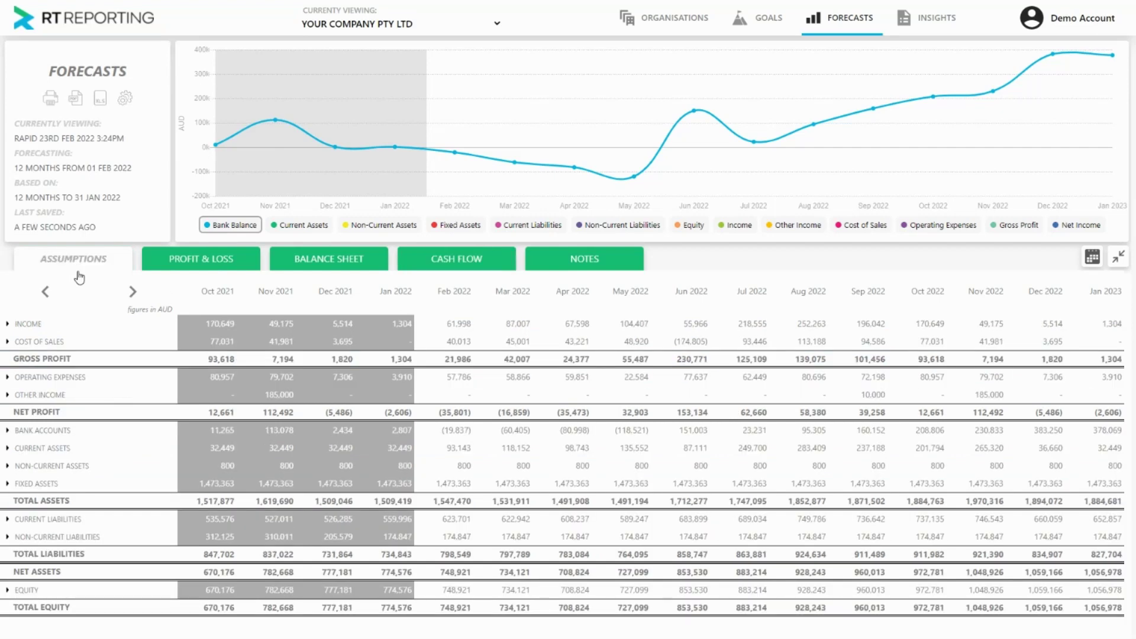
- Set all months of the Term Loan account to $100000, save the values and close its settings
{"action": "left_click", "coordinate": [40, 536]}
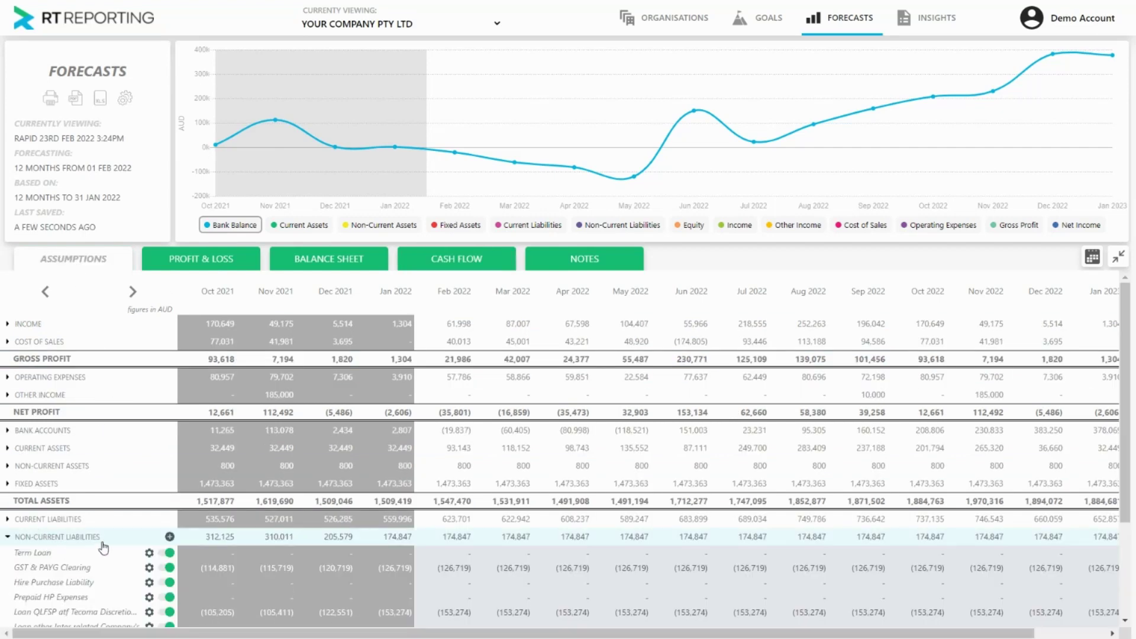
{"action": "left_click", "coordinate": [149, 552]}
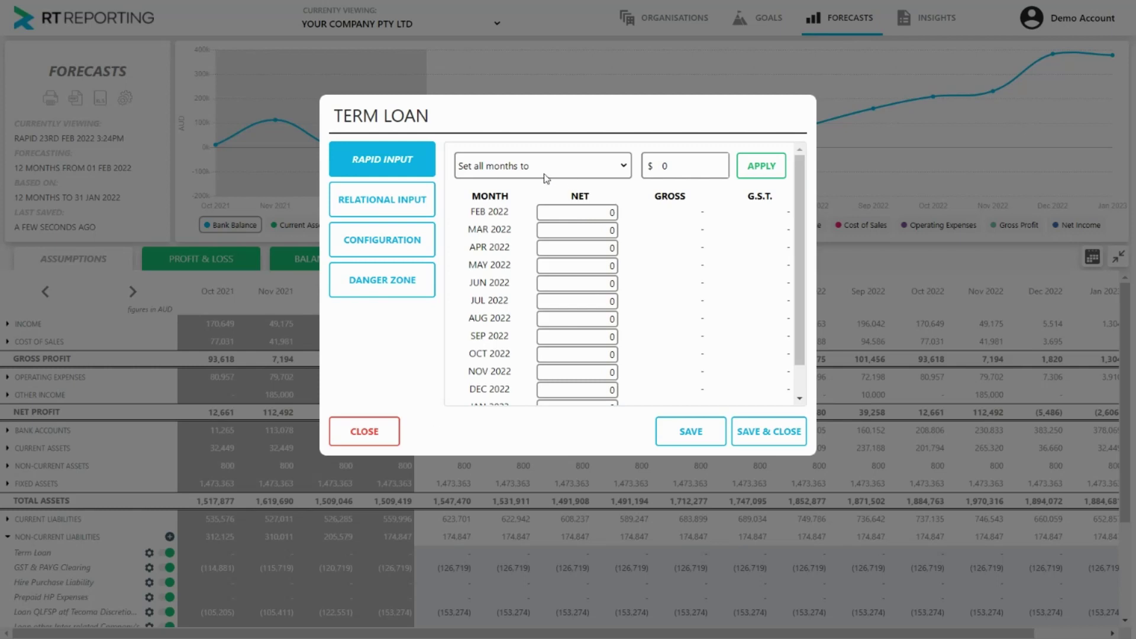
{"action": "left_click", "coordinate": [665, 167]}
{"action": "type", "text": "100000"}
{"action": "key", "text": "Return"}
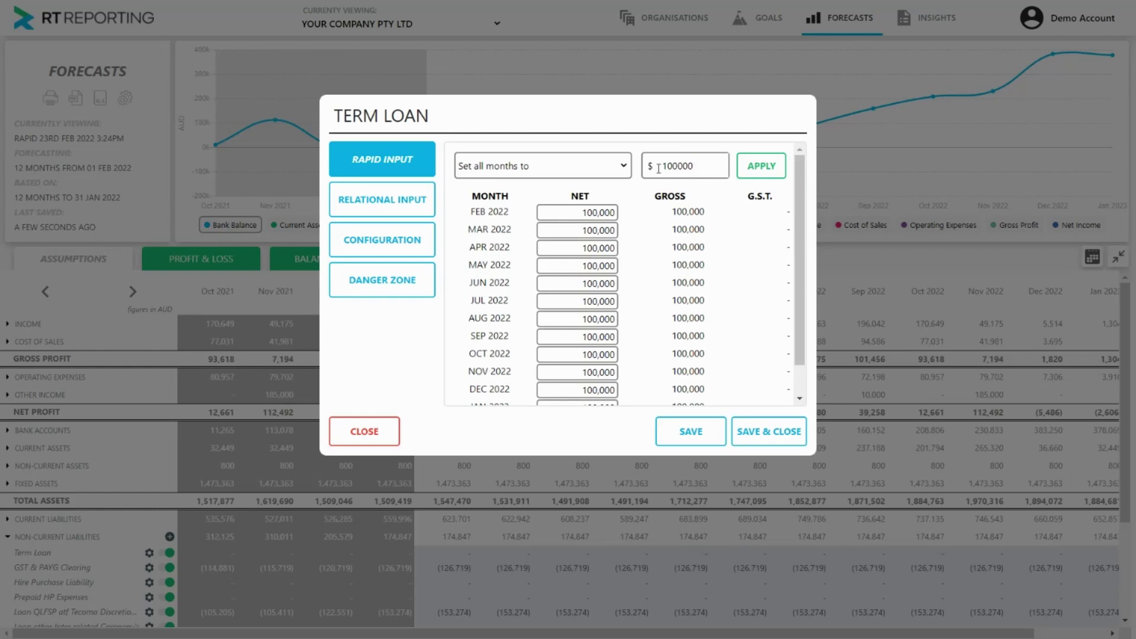
{"action": "left_click", "coordinate": [690, 443]}
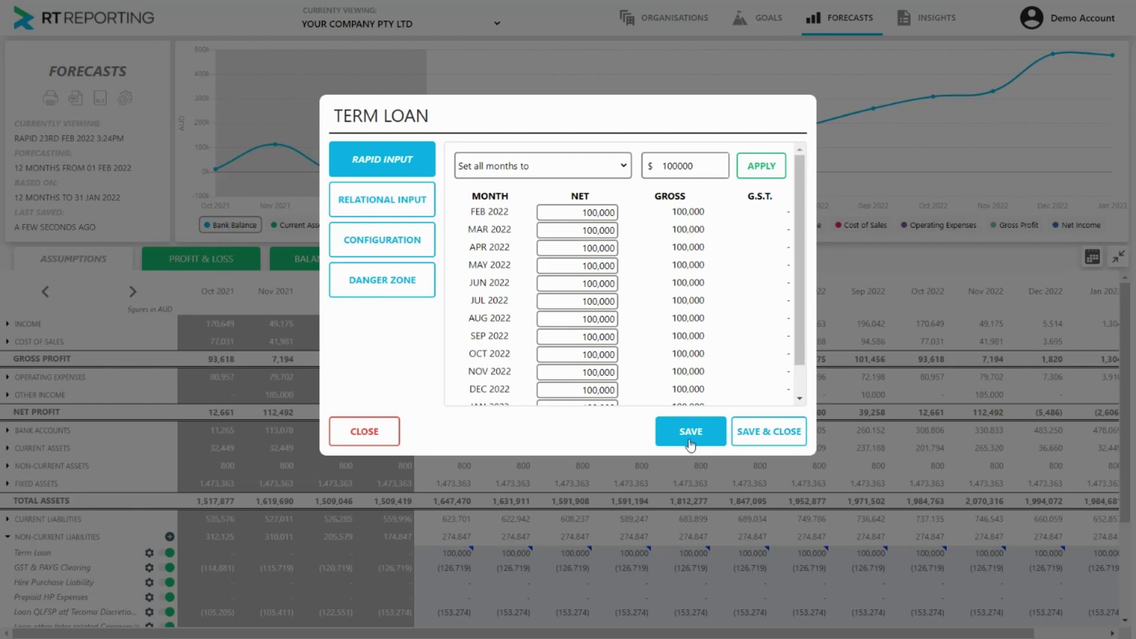
{"action": "left_click", "coordinate": [354, 431]}
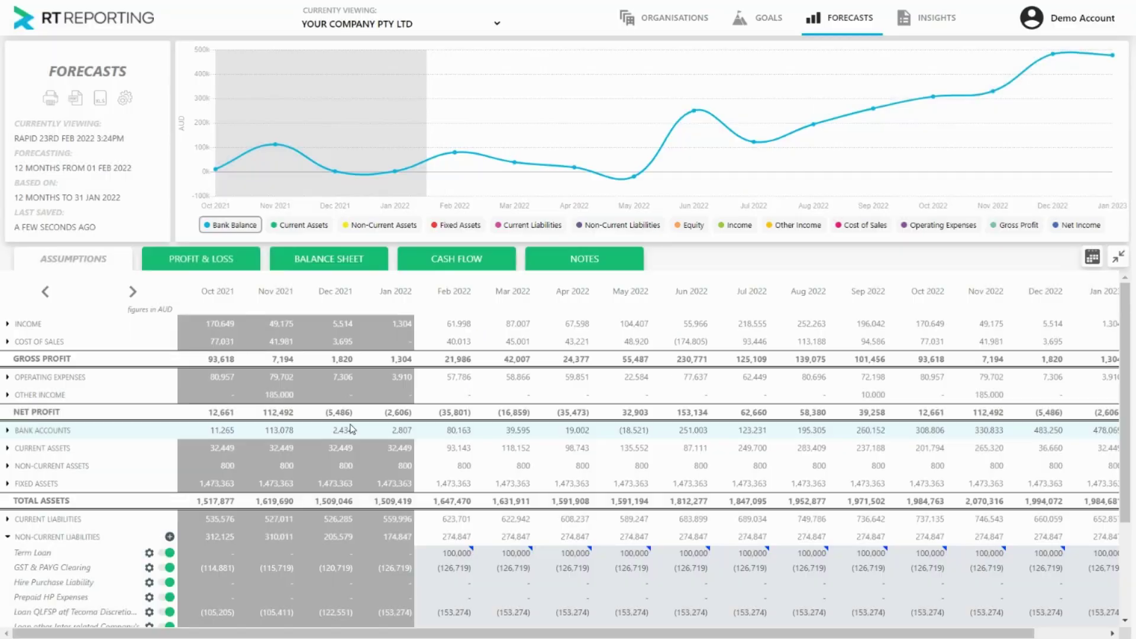
- Examine the Term Loan amounts by month under Financing Cash Flow and go back to the assumptions
{"action": "left_click", "coordinate": [459, 254]}
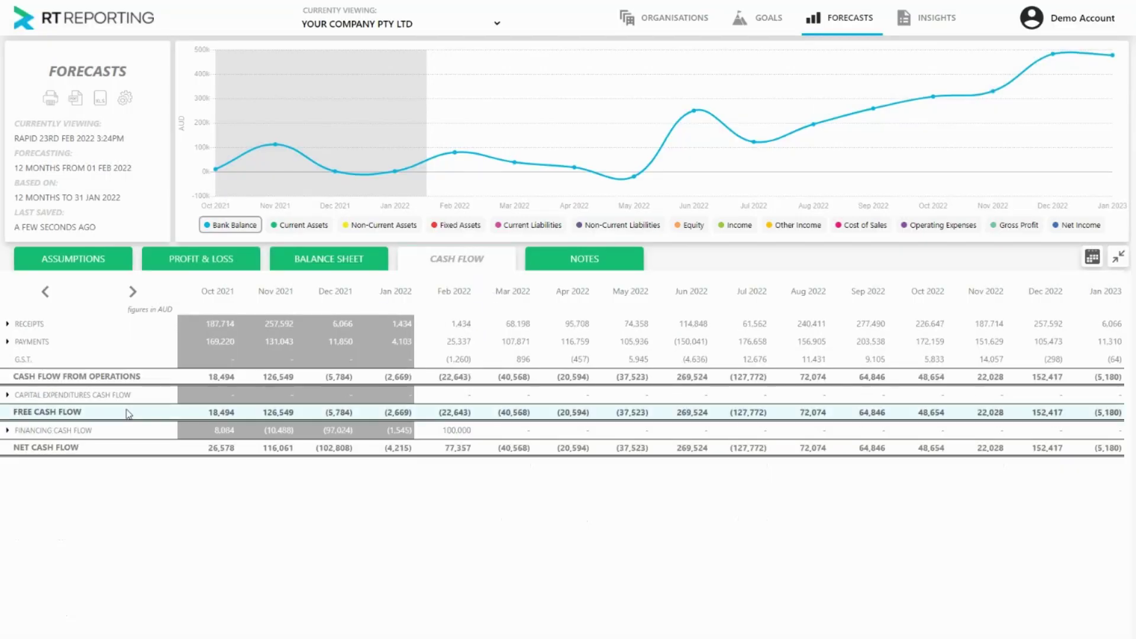
{"action": "left_click", "coordinate": [34, 431]}
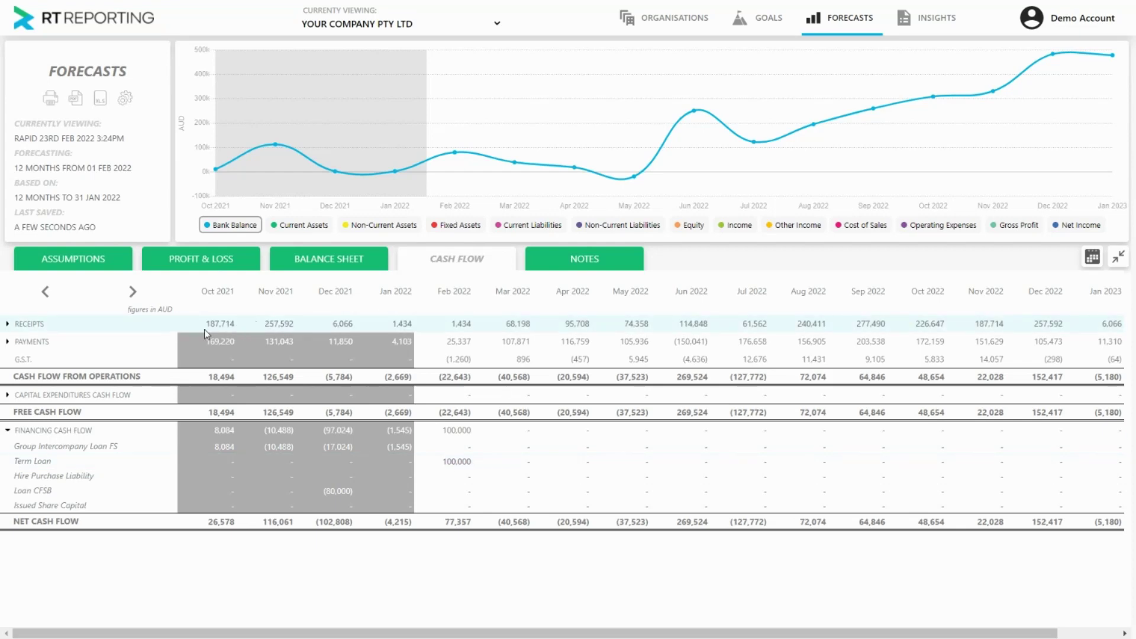
{"action": "left_click", "coordinate": [70, 264]}
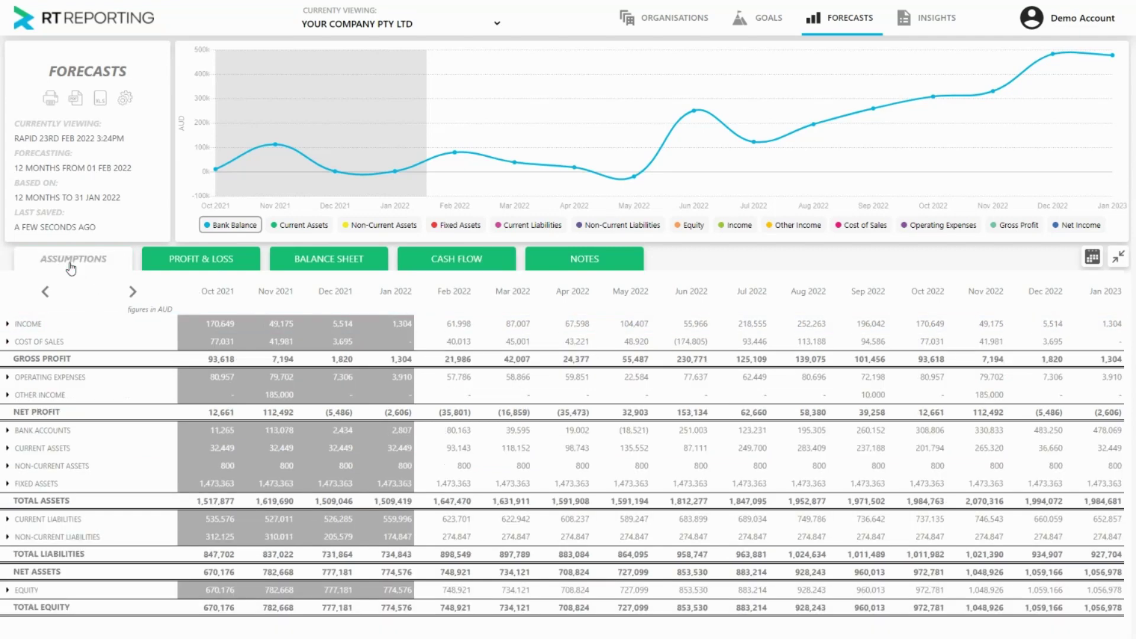
- Expand Bank Accounts and Non-Current Liabilities in the assumptions to view the monthly balances alongside the Term Loan
{"action": "left_click", "coordinate": [60, 432]}
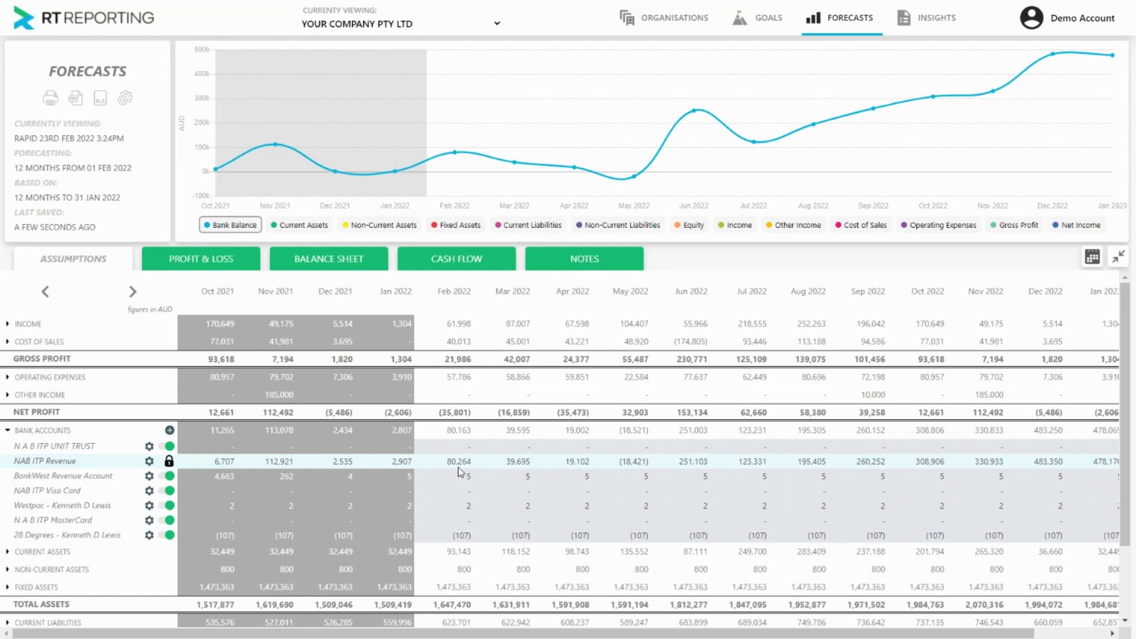
{"action": "scroll", "coordinate": [156, 571], "scroll_direction": "down", "scroll_amount": 1}
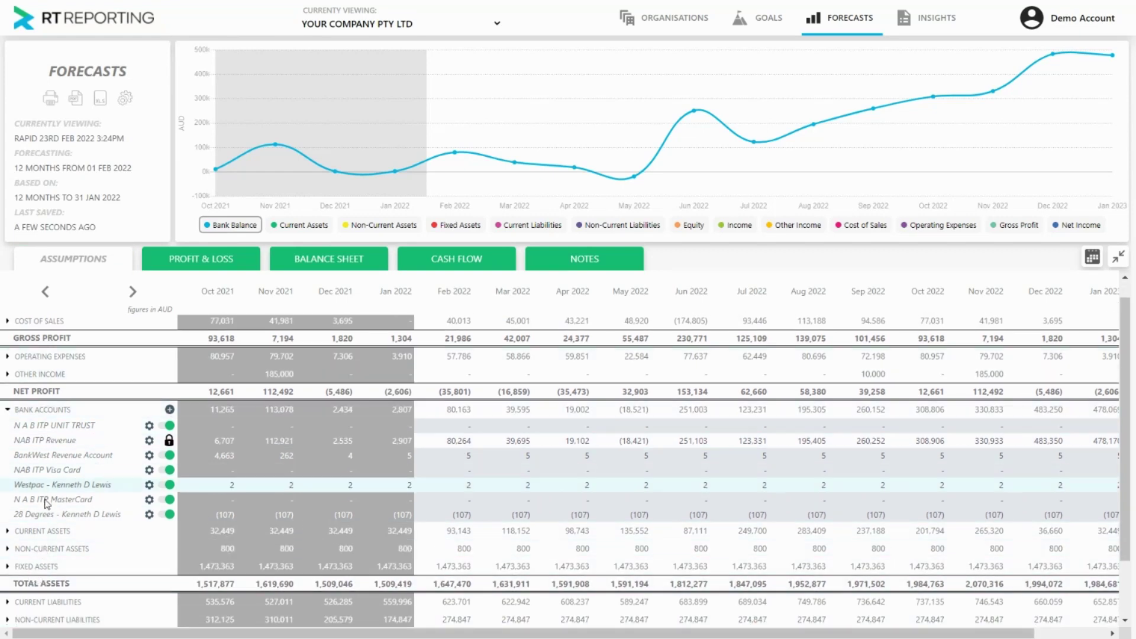
{"action": "scroll", "coordinate": [47, 502], "scroll_direction": "down", "scroll_amount": 1}
{"action": "left_click", "coordinate": [114, 570]}
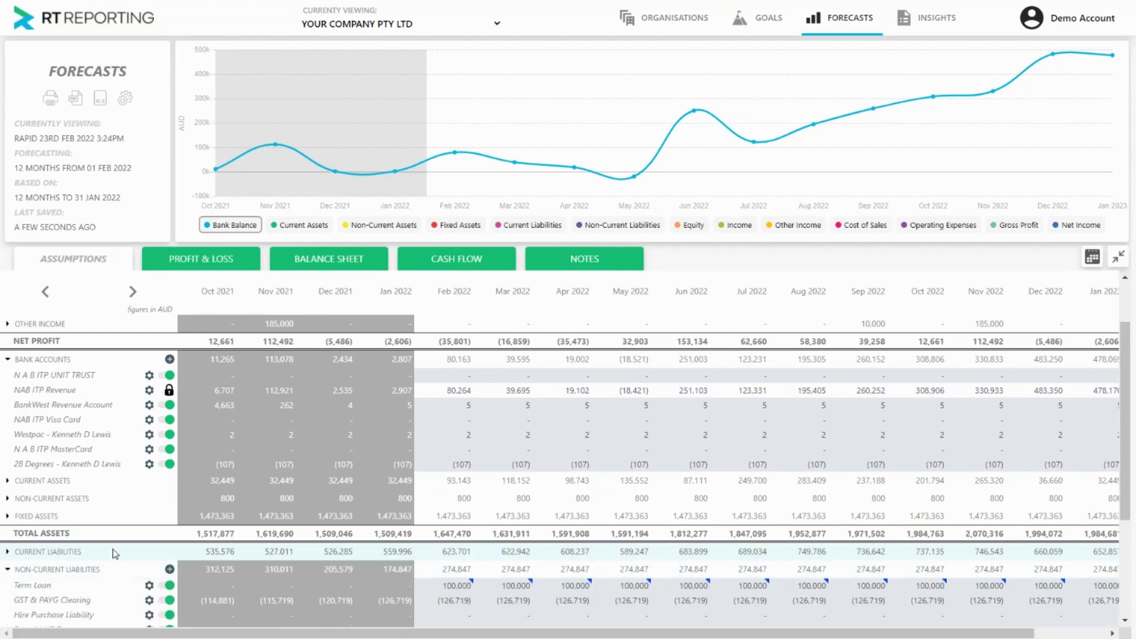
{"action": "scroll", "coordinate": [114, 553], "scroll_direction": "down", "scroll_amount": 1}
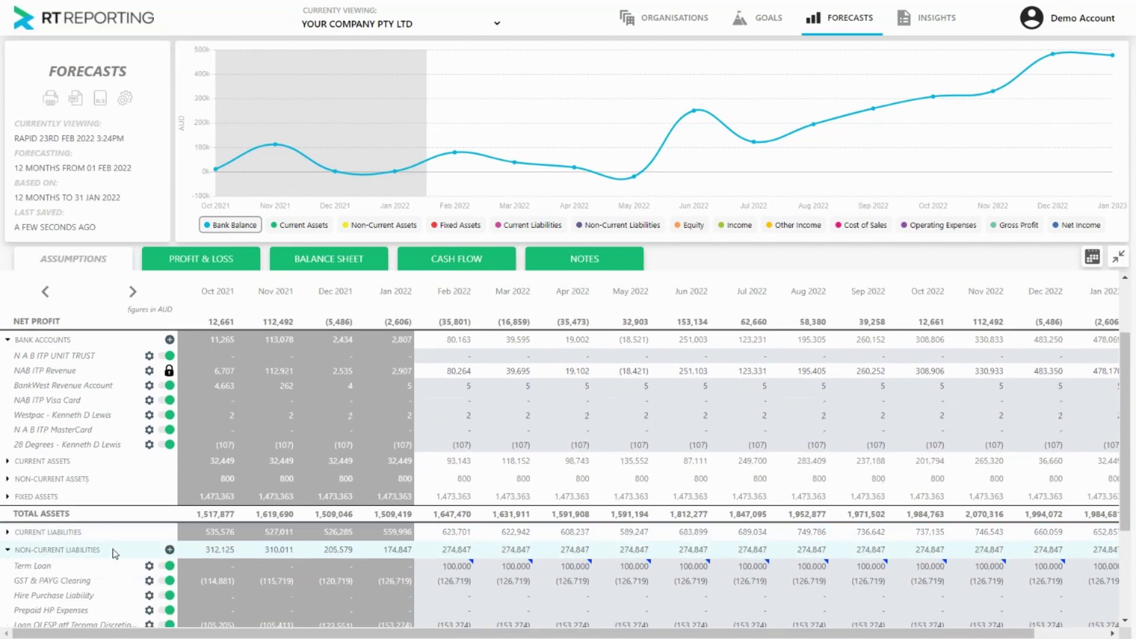
- Switch the Term Loan account off and back on to compare its effect on the bank balance
{"action": "left_click", "coordinate": [167, 567]}
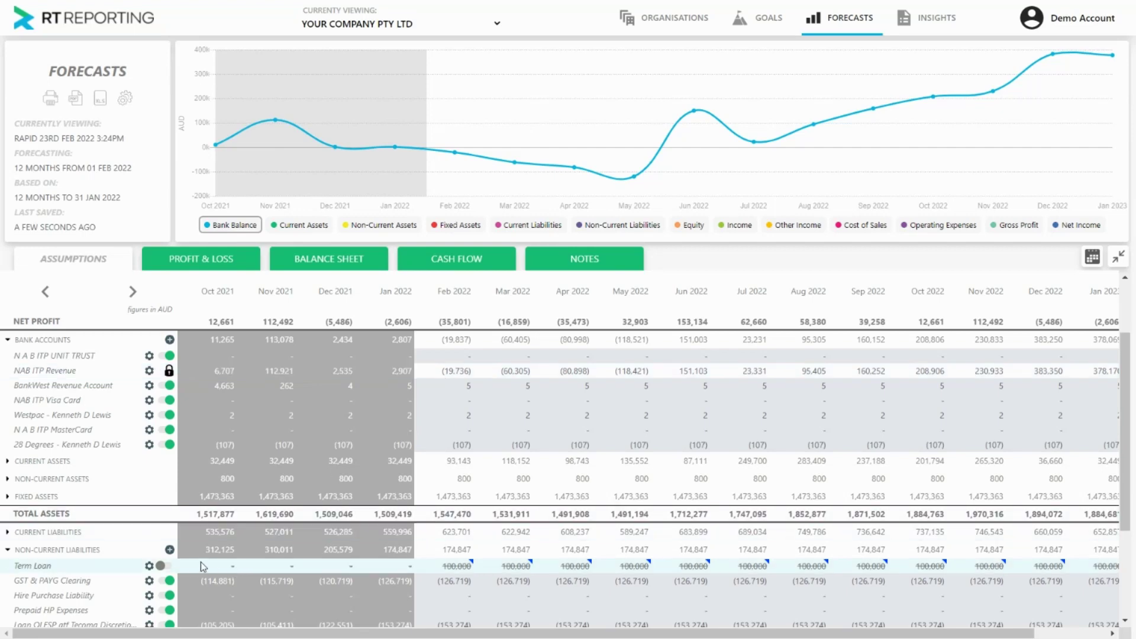
{"action": "left_click", "coordinate": [165, 567]}
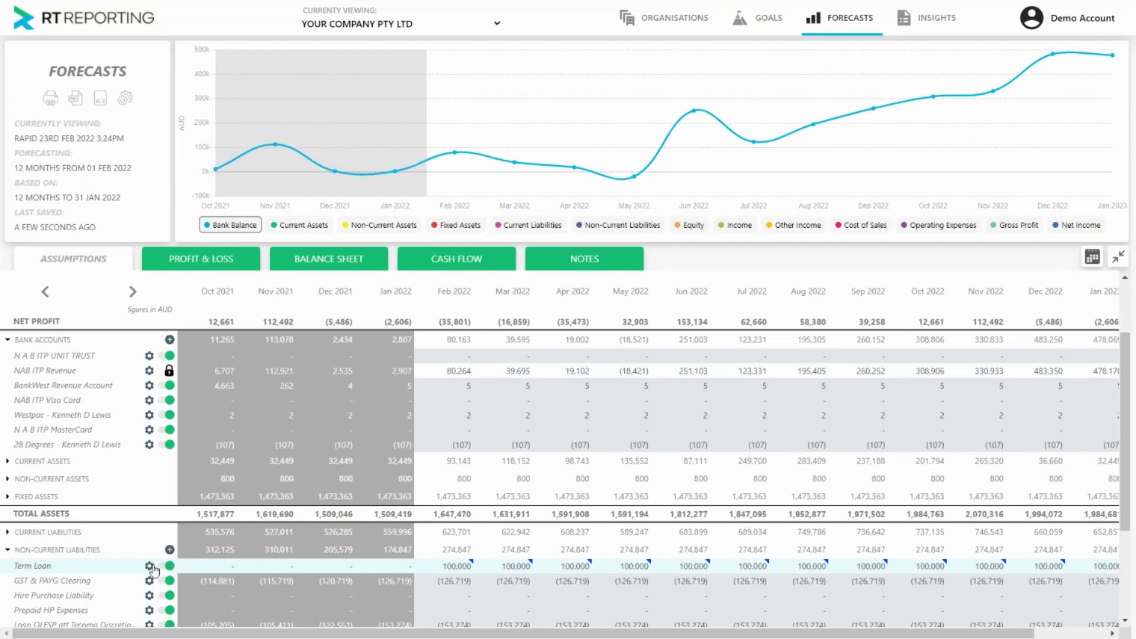
- Contract the Term Loan balance by $1000 a month from the first selected month, with Feb 2022 excluded
{"action": "left_click", "coordinate": [150, 567]}
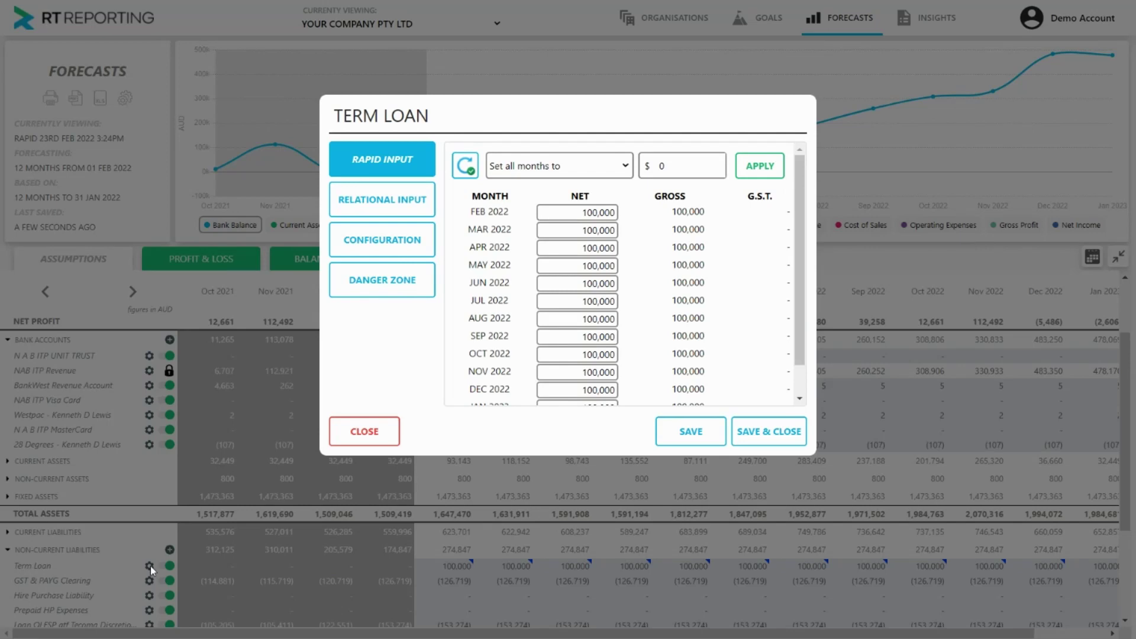
{"action": "left_click", "coordinate": [528, 175]}
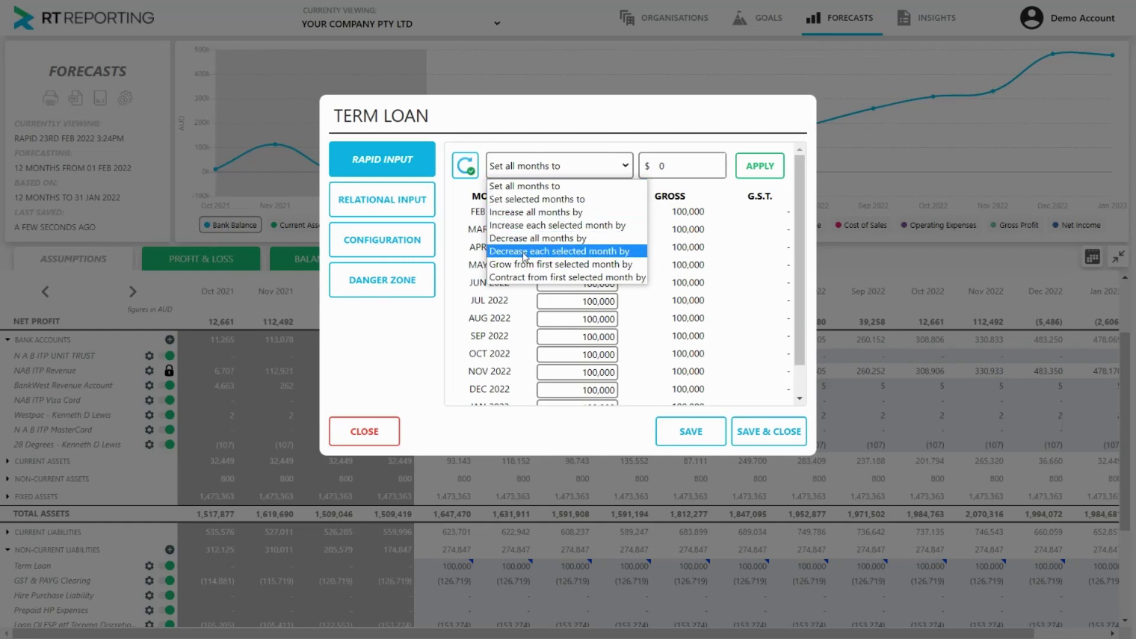
{"action": "left_click", "coordinate": [531, 278]}
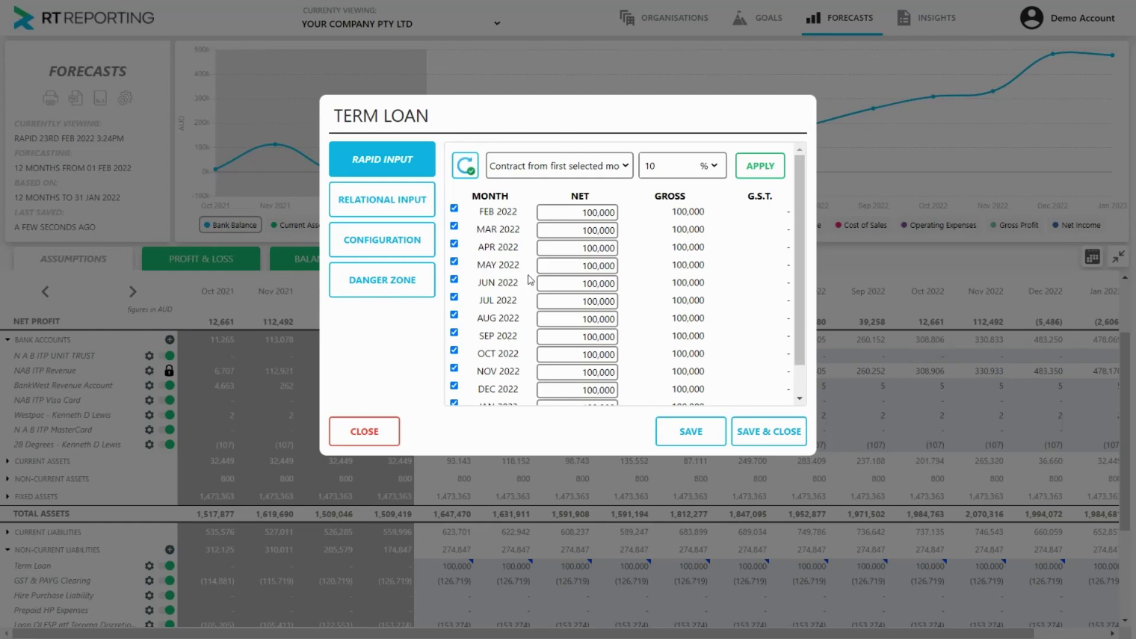
{"action": "left_click", "coordinate": [713, 166]}
{"action": "left_click", "coordinate": [705, 192]}
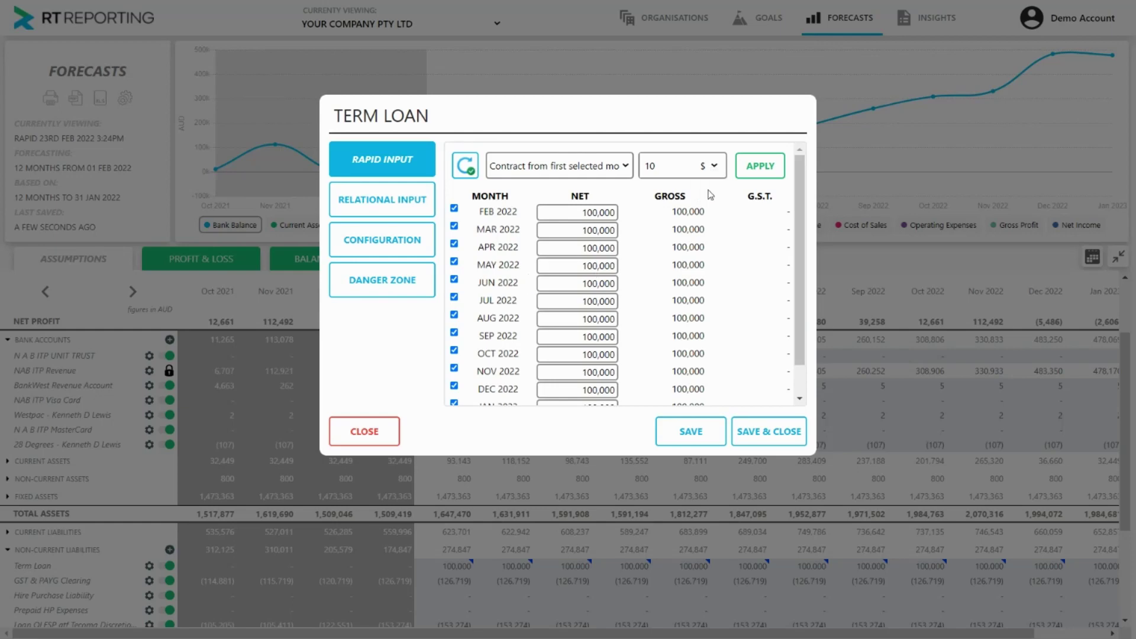
{"action": "left_click", "coordinate": [674, 166]}
{"action": "left_click_drag", "start_coordinate": [674, 166], "coordinate": [642, 165]}
{"action": "type", "text": "1000"}
{"action": "left_click", "coordinate": [454, 210]}
{"action": "left_click", "coordinate": [749, 170]}
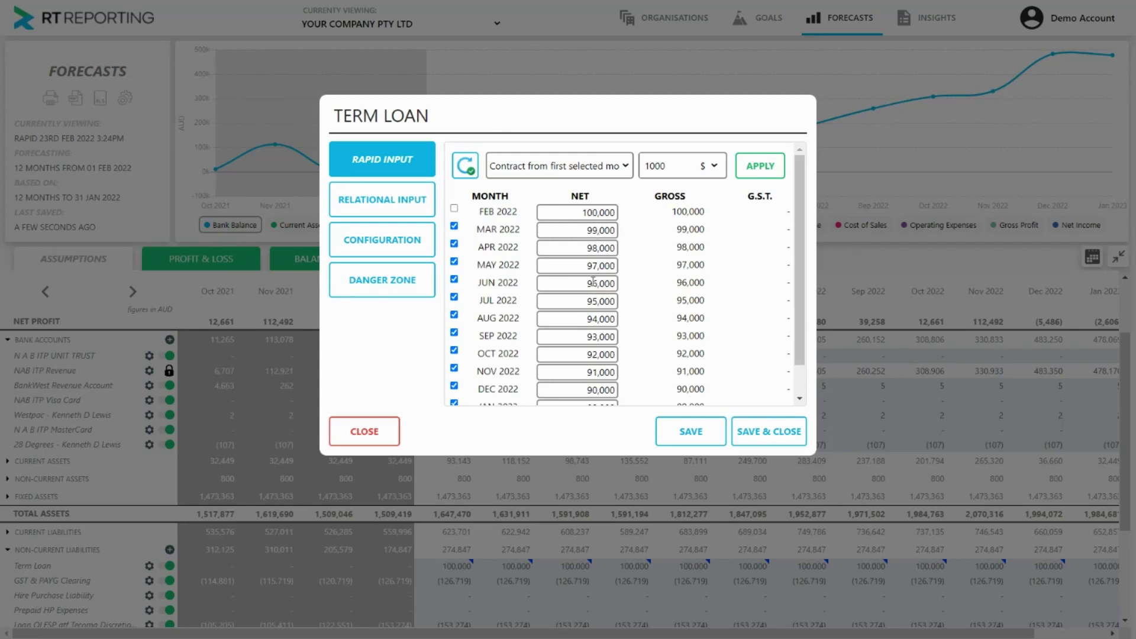
- Check the reduced Term Loan amounts through Jan 2023, then save them and close the account's settings
{"action": "scroll", "coordinate": [594, 282], "scroll_direction": "down", "scroll_amount": 1}
{"action": "scroll", "coordinate": [594, 282], "scroll_direction": "down", "scroll_amount": 1}
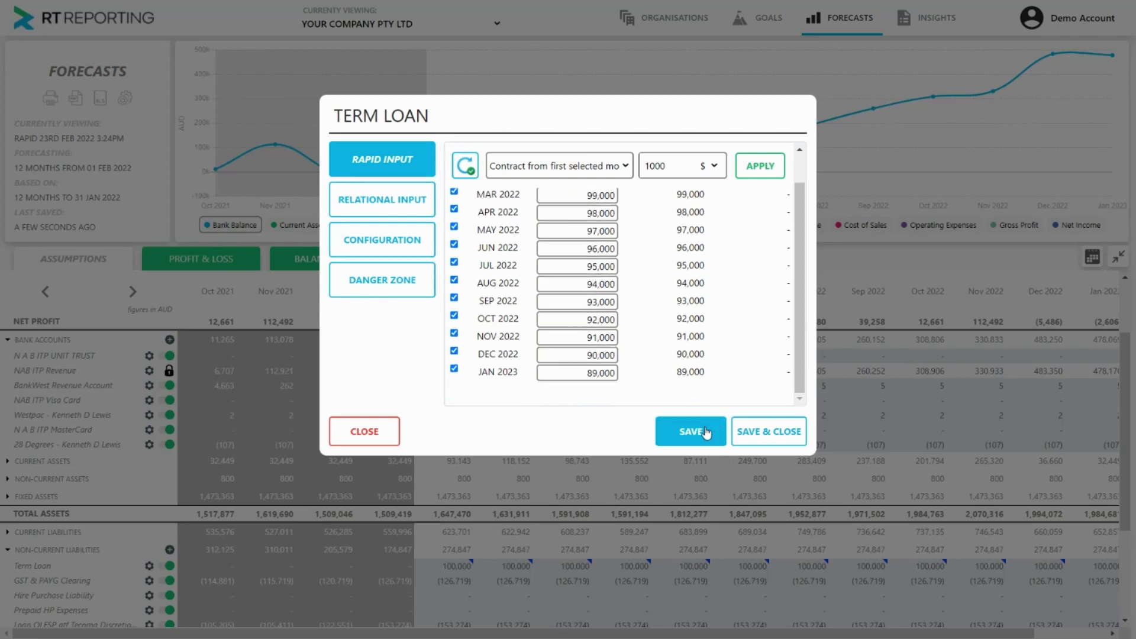
{"action": "left_click", "coordinate": [706, 434]}
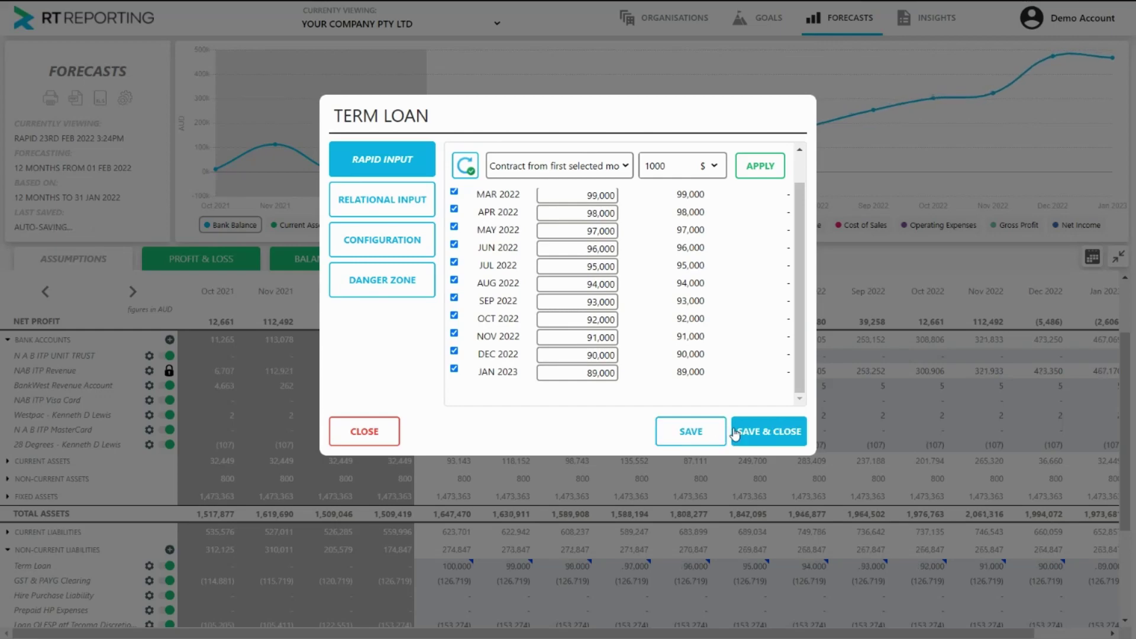
{"action": "left_click", "coordinate": [756, 435]}
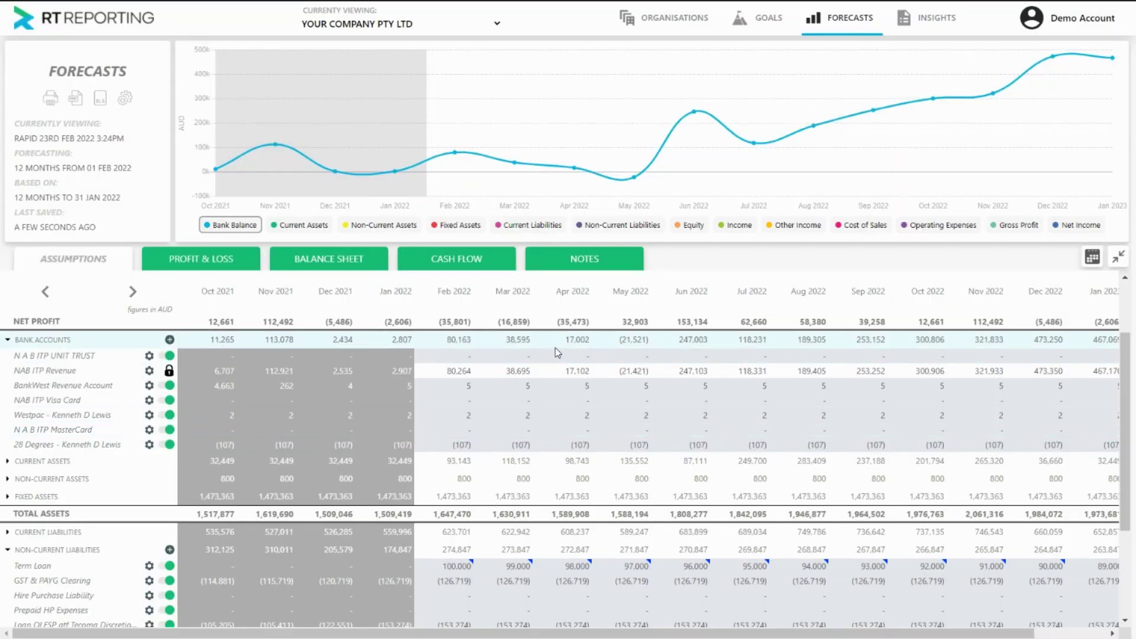
- Examine the monthly Term Loan balances in the assumptions and the loan repayments under Financing Cash Flow
{"action": "scroll", "coordinate": [554, 582], "scroll_direction": "down", "scroll_amount": 1}
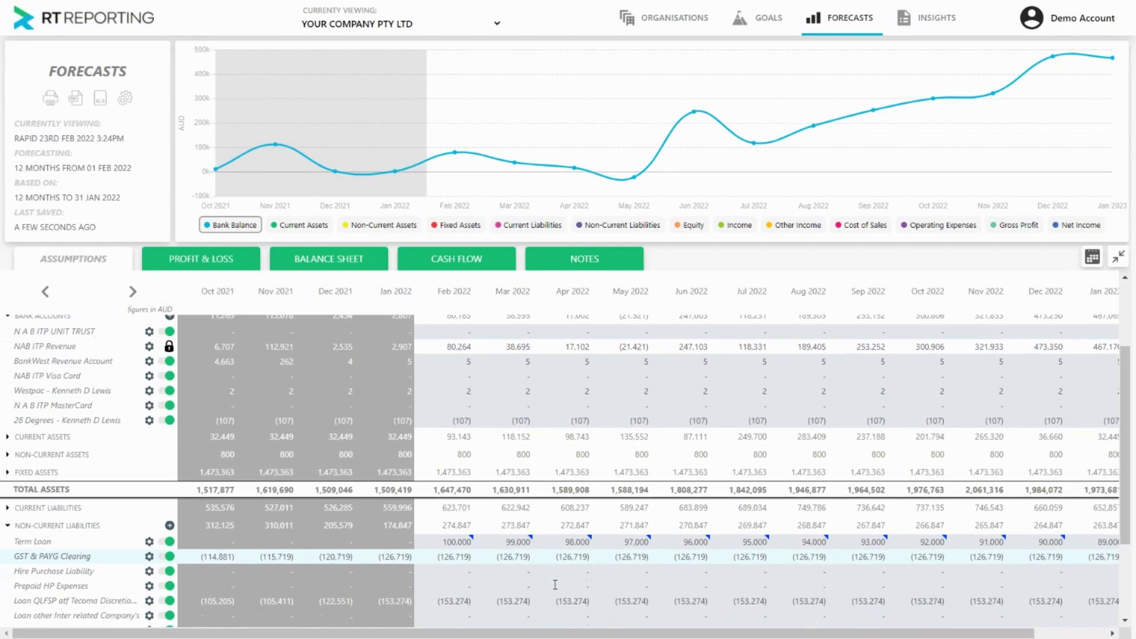
{"action": "mouse_move", "coordinate": [464, 545]}
{"action": "mouse_move", "coordinate": [510, 542]}
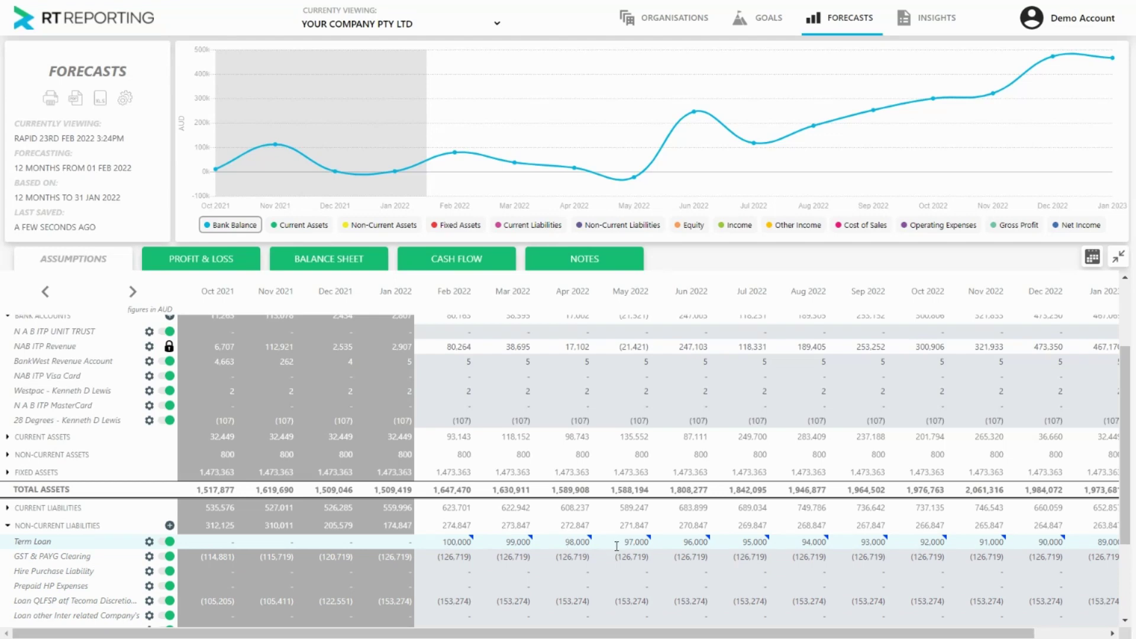
{"action": "mouse_move", "coordinate": [733, 542]}
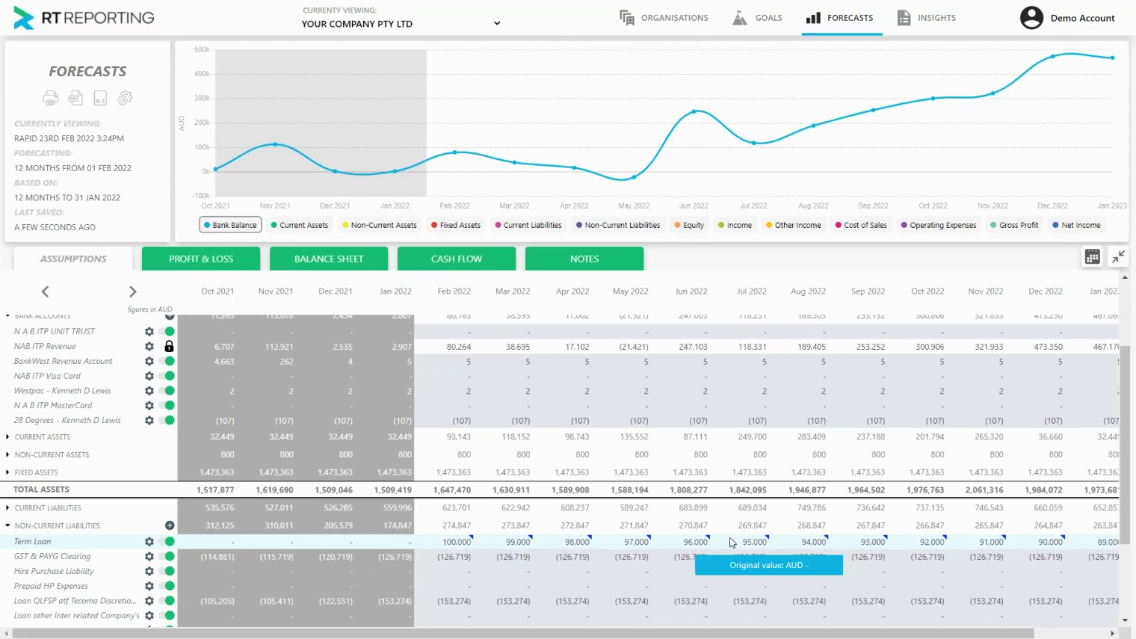
{"action": "left_click", "coordinate": [457, 264]}
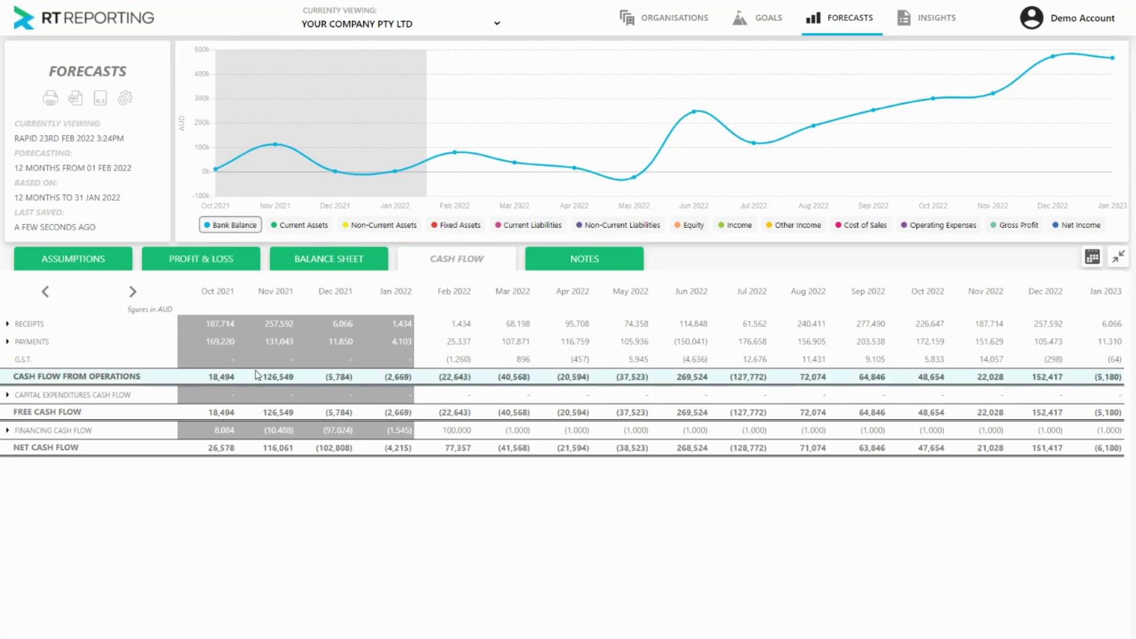
{"action": "left_click", "coordinate": [82, 431]}
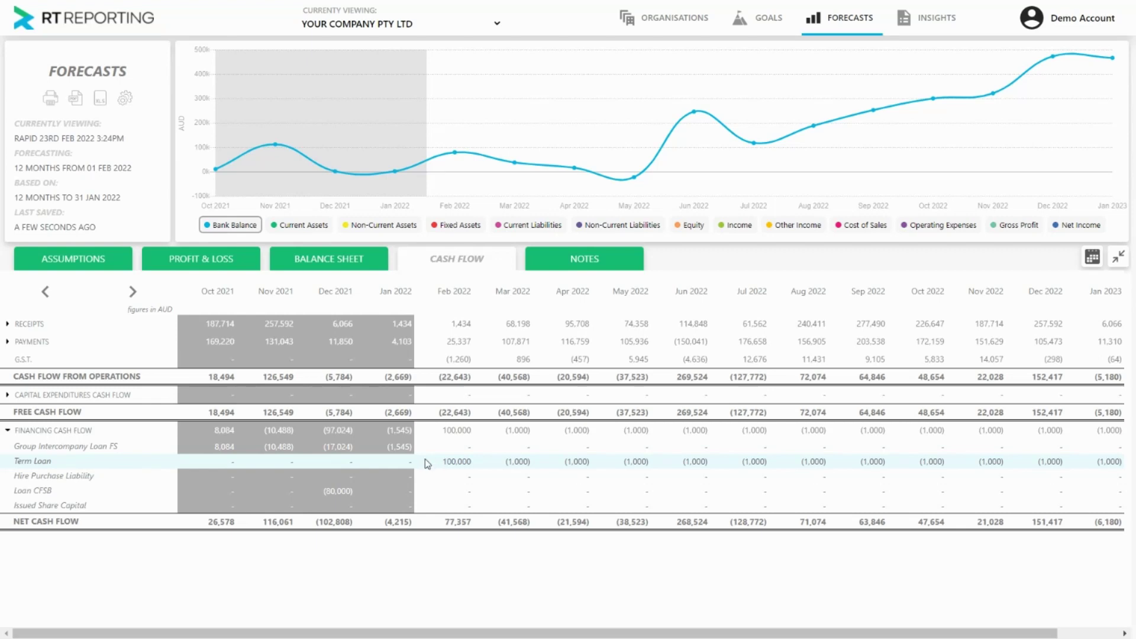
- Look through the Operating Expenses accounts in the assumptions and add a new mock account to that group
{"action": "left_click", "coordinate": [103, 268]}
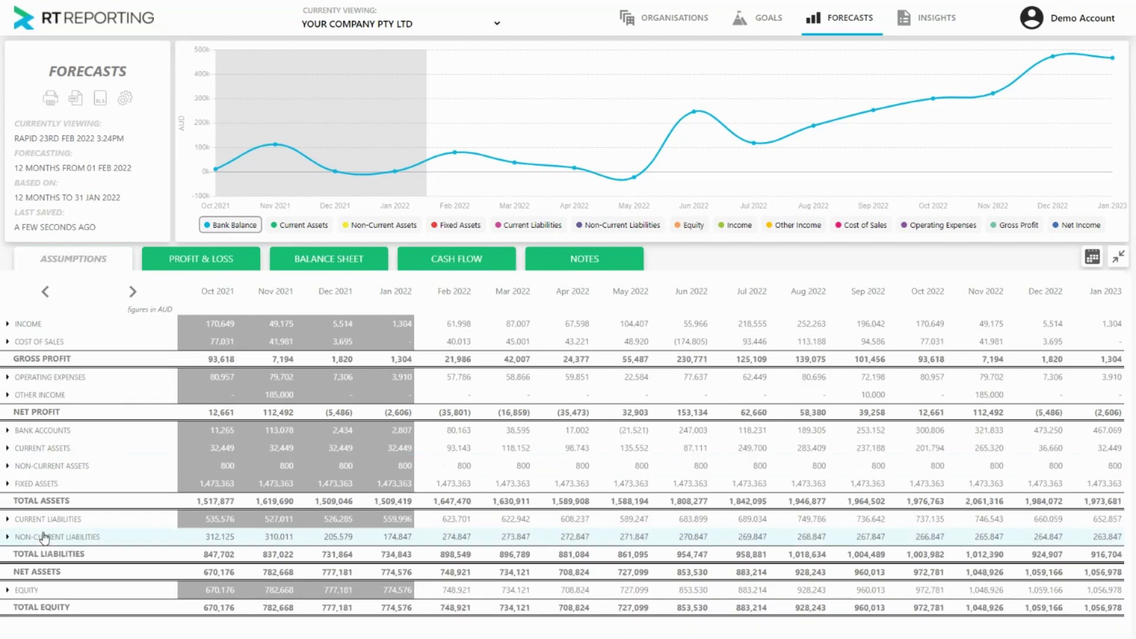
{"action": "left_click", "coordinate": [8, 377]}
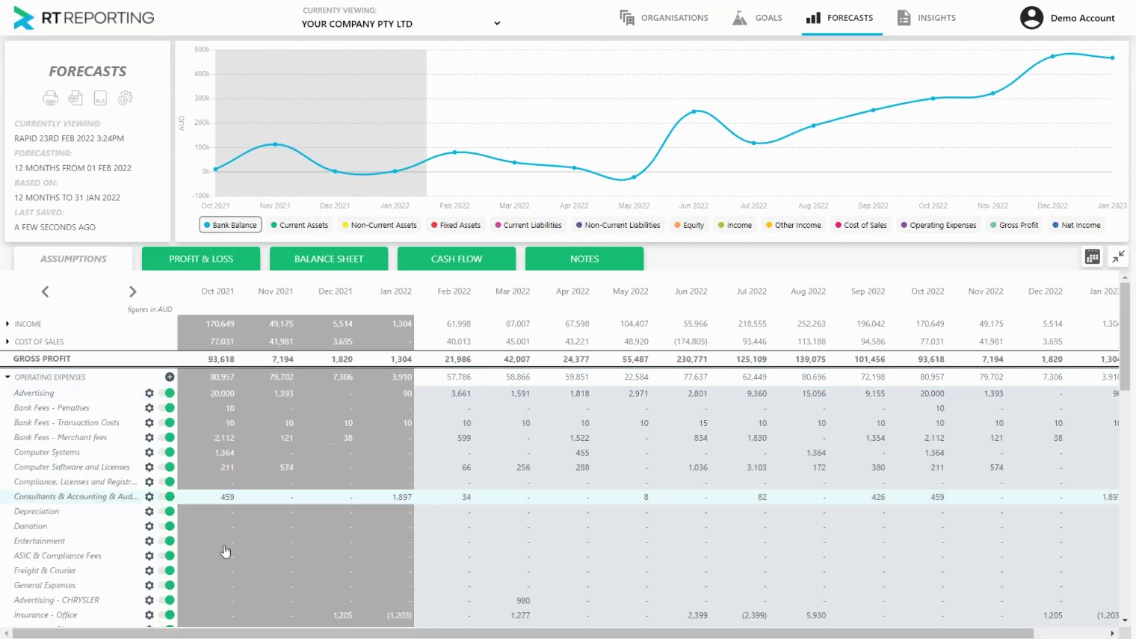
{"action": "scroll", "coordinate": [251, 637], "scroll_direction": "down", "scroll_amount": 5}
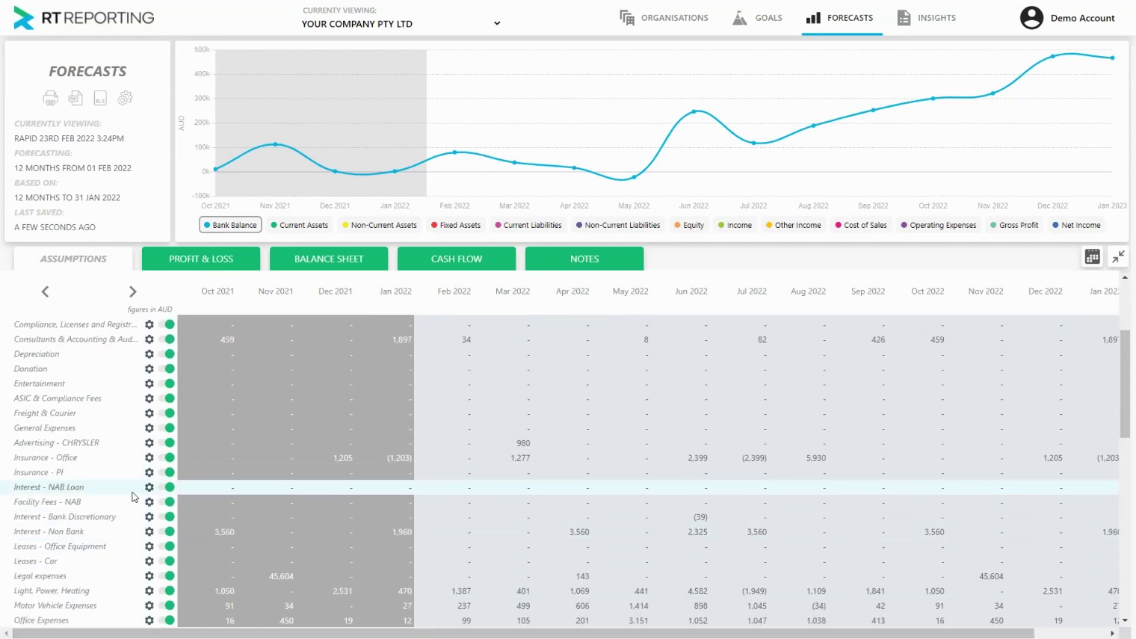
{"action": "scroll", "coordinate": [160, 435], "scroll_direction": "up", "scroll_amount": 5}
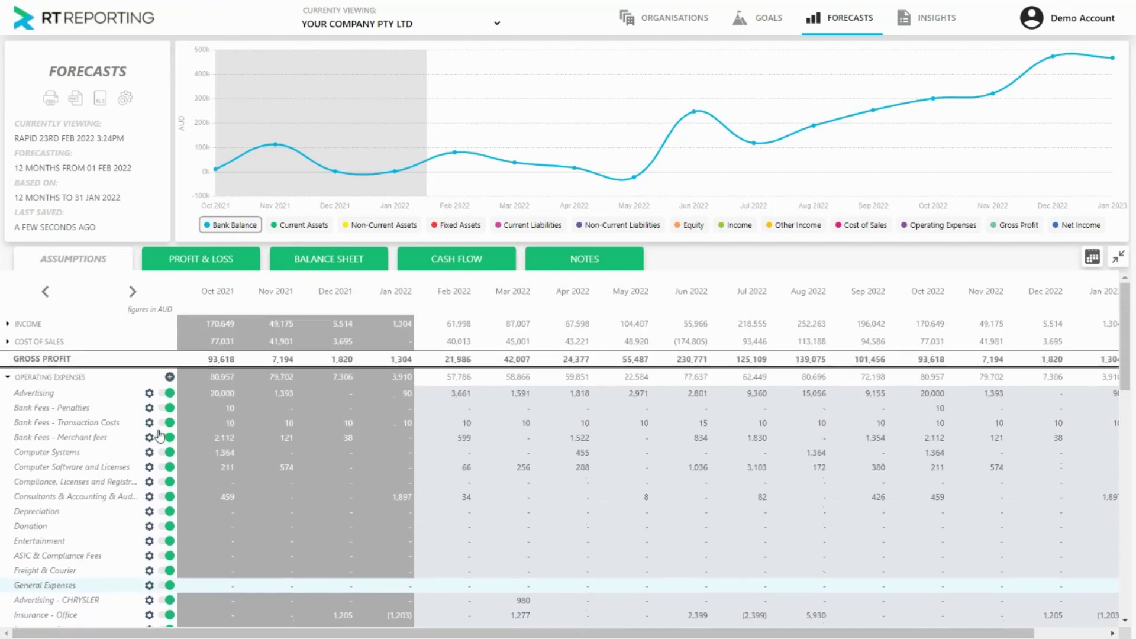
{"action": "left_click", "coordinate": [170, 376]}
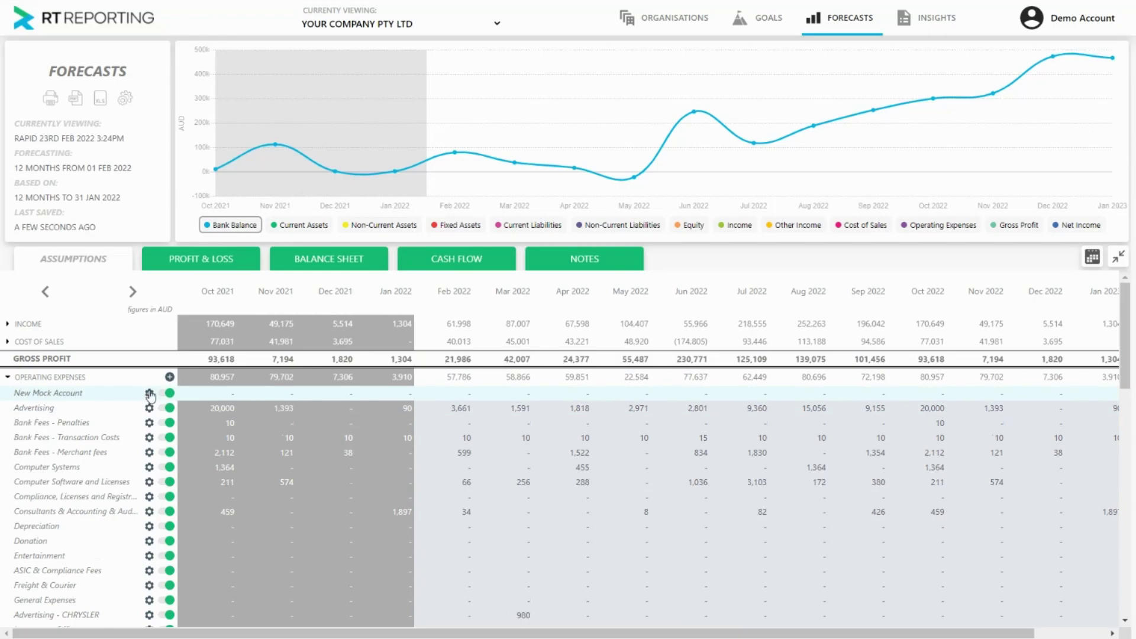
- Rename the new mock account under Operating Expenses as "Term Loan - Interest"
{"action": "left_click", "coordinate": [149, 392]}
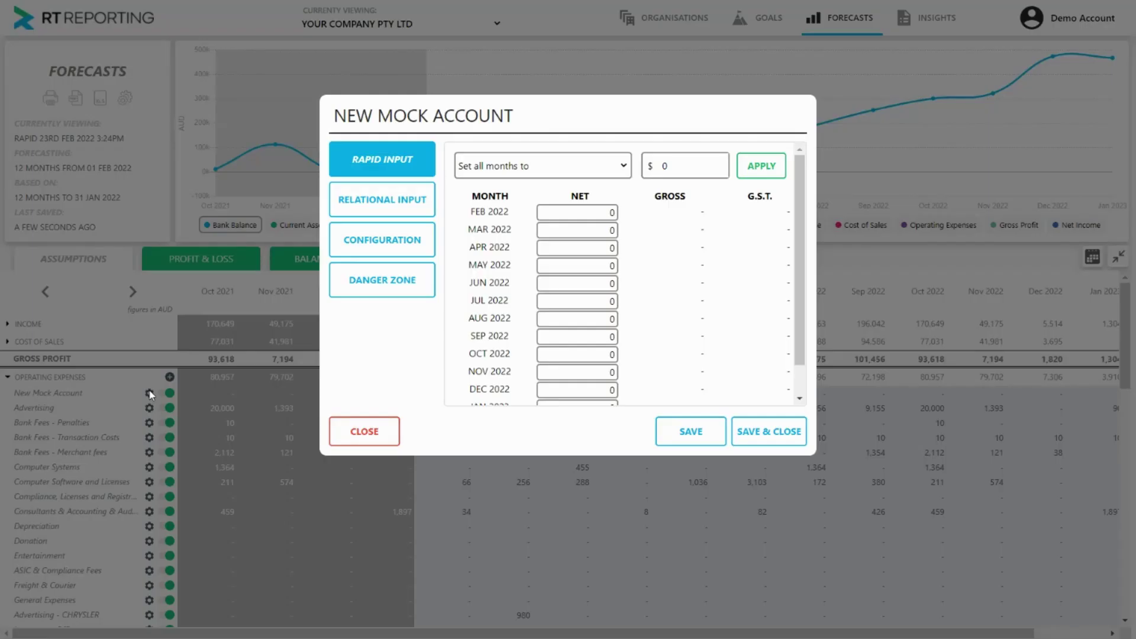
{"action": "left_click", "coordinate": [381, 252]}
{"action": "left_click", "coordinate": [539, 151]}
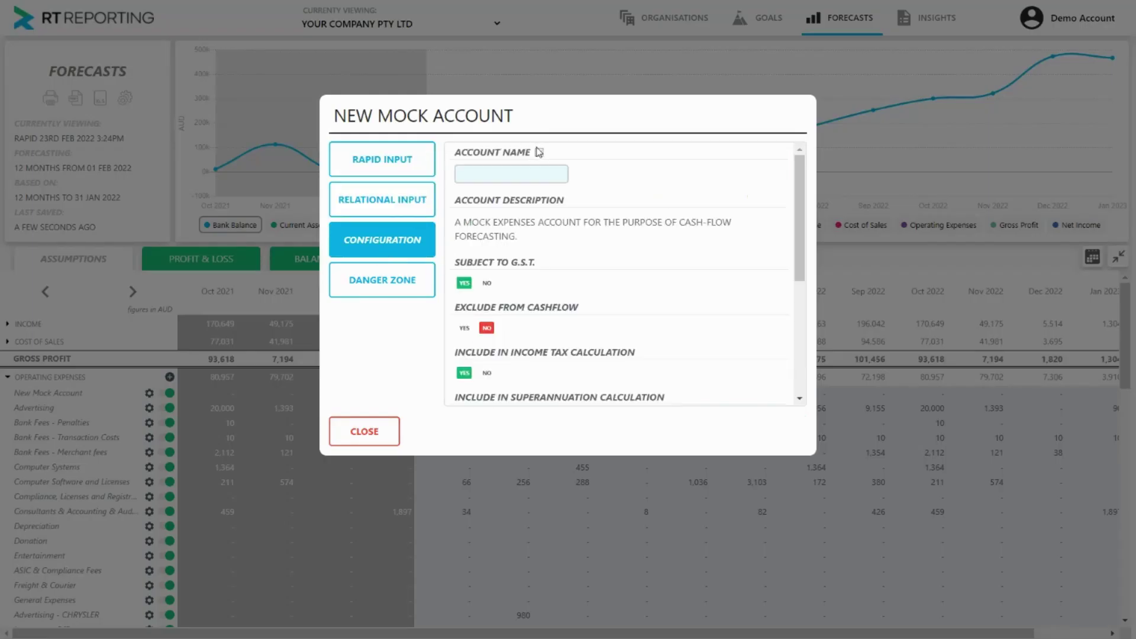
{"action": "type", "text": "Term Loan - Interest"}
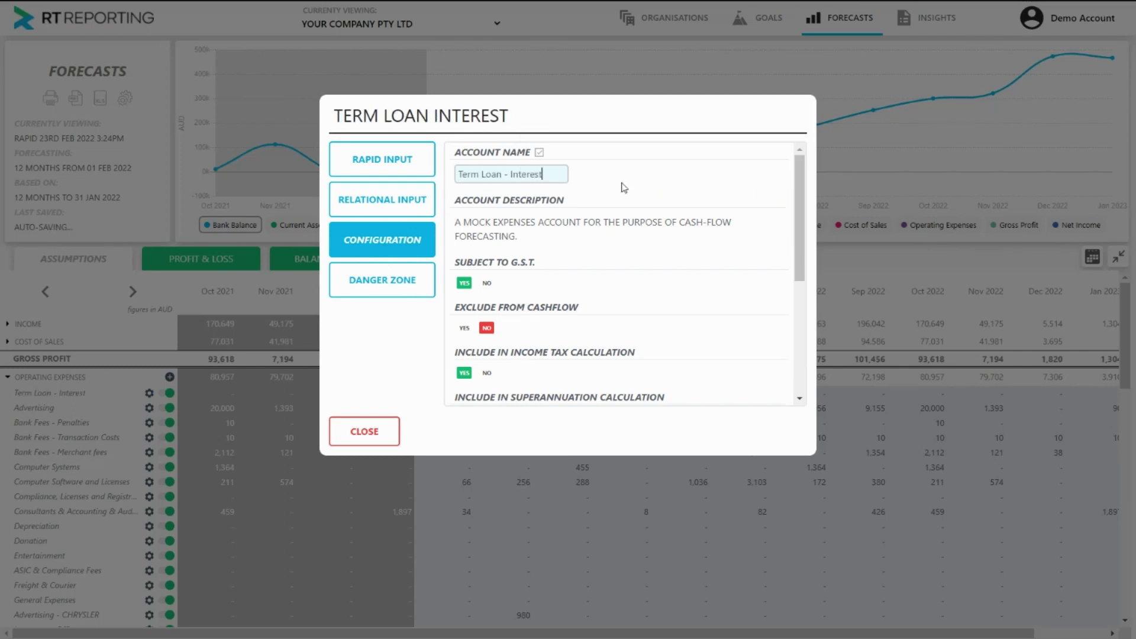
{"action": "key", "text": "Return"}
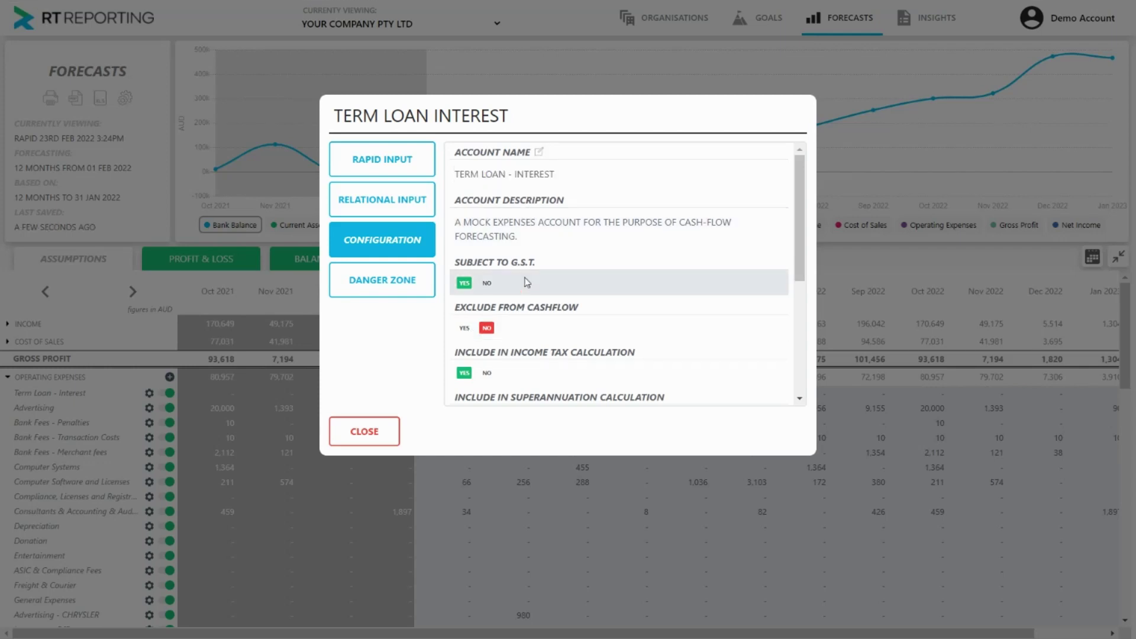
- Set the Term Loan - Interest account as not subject to G.S.T., review its remaining configuration and close the settings
{"action": "scroll", "coordinate": [481, 268], "scroll_direction": "down", "scroll_amount": 1}
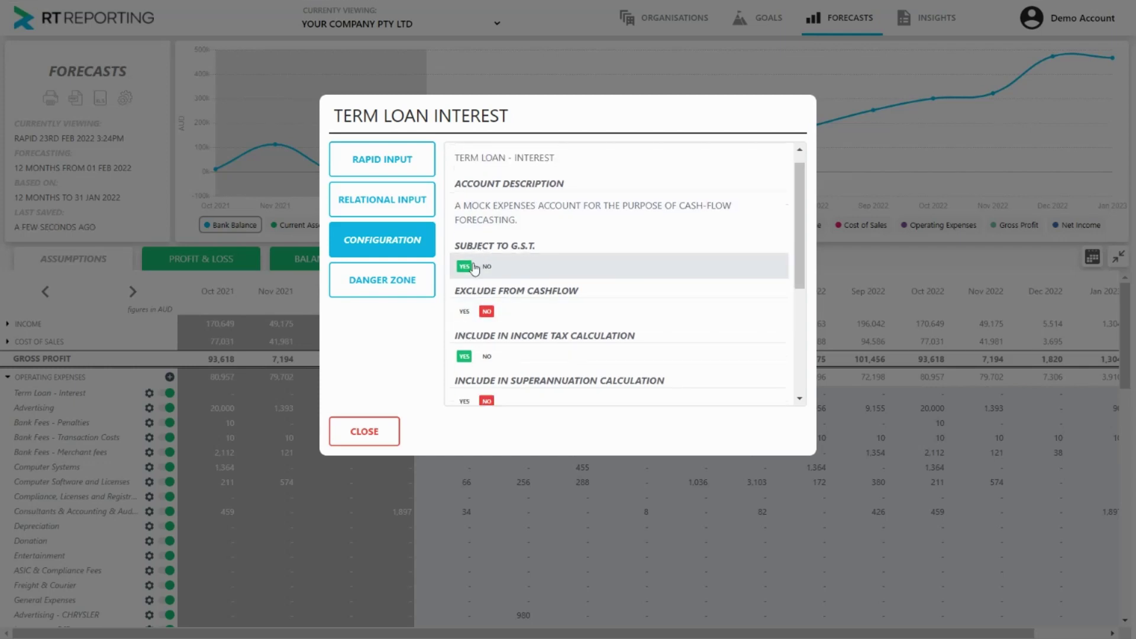
{"action": "left_click", "coordinate": [475, 268]}
{"action": "scroll", "coordinate": [485, 320], "scroll_direction": "down", "scroll_amount": 3}
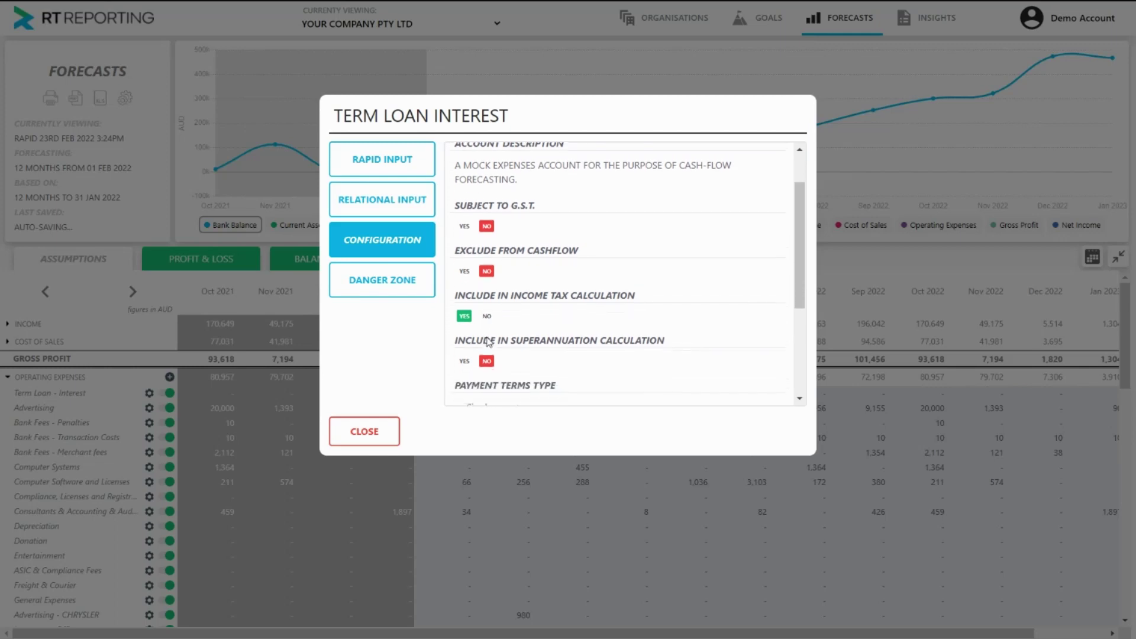
{"action": "scroll", "coordinate": [483, 296], "scroll_direction": "down", "scroll_amount": 3}
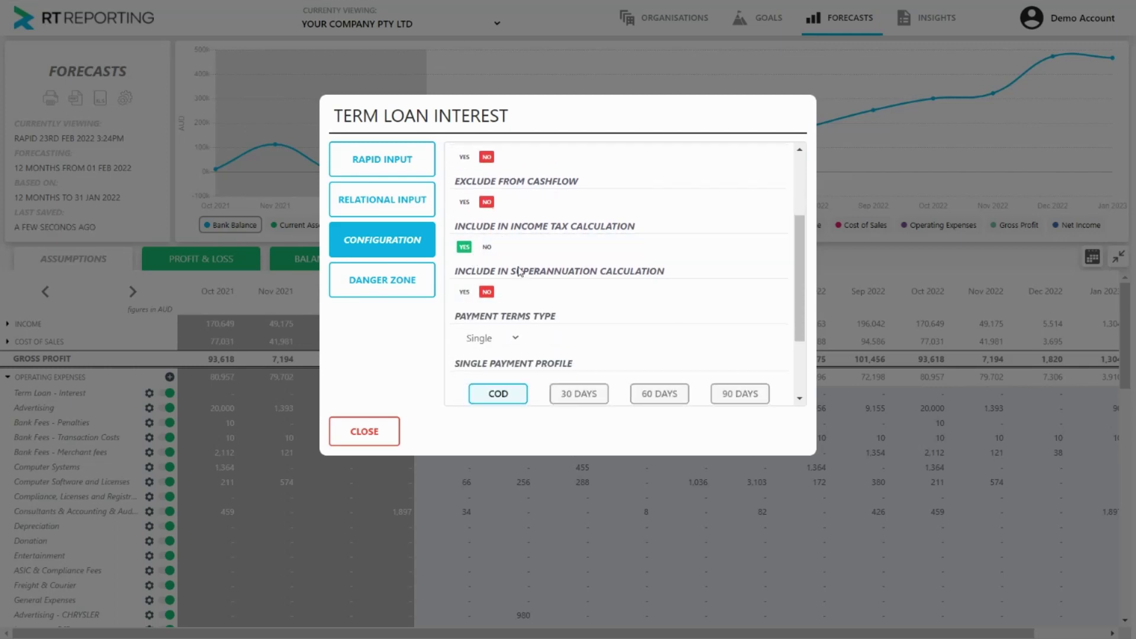
{"action": "scroll", "coordinate": [478, 307], "scroll_direction": "up", "scroll_amount": 1}
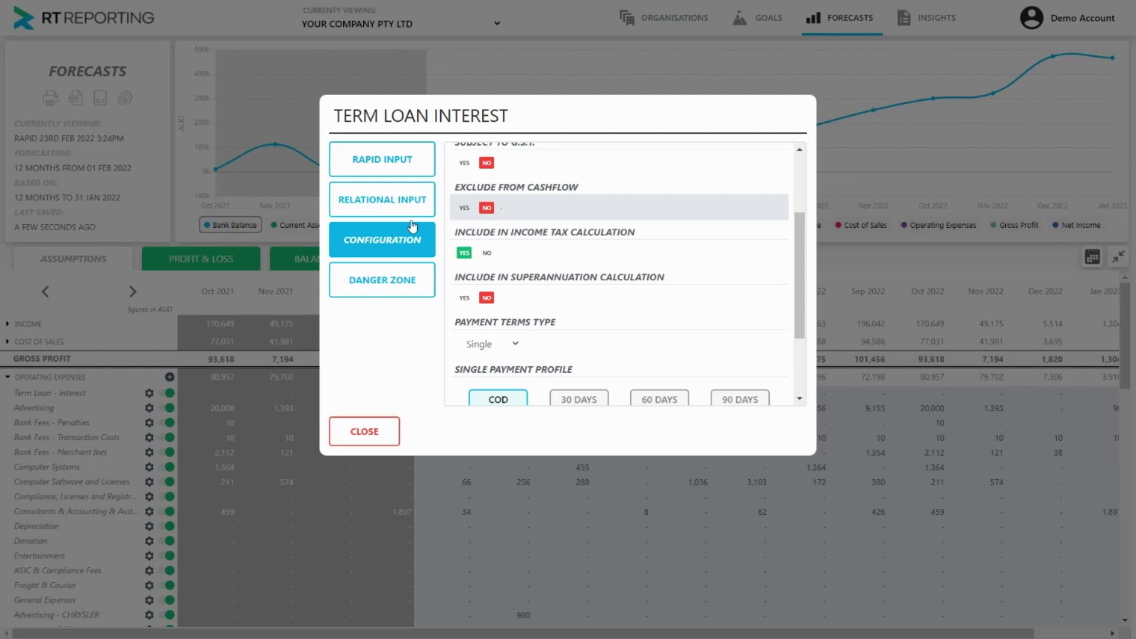
{"action": "right_click", "coordinate": [483, 290]}
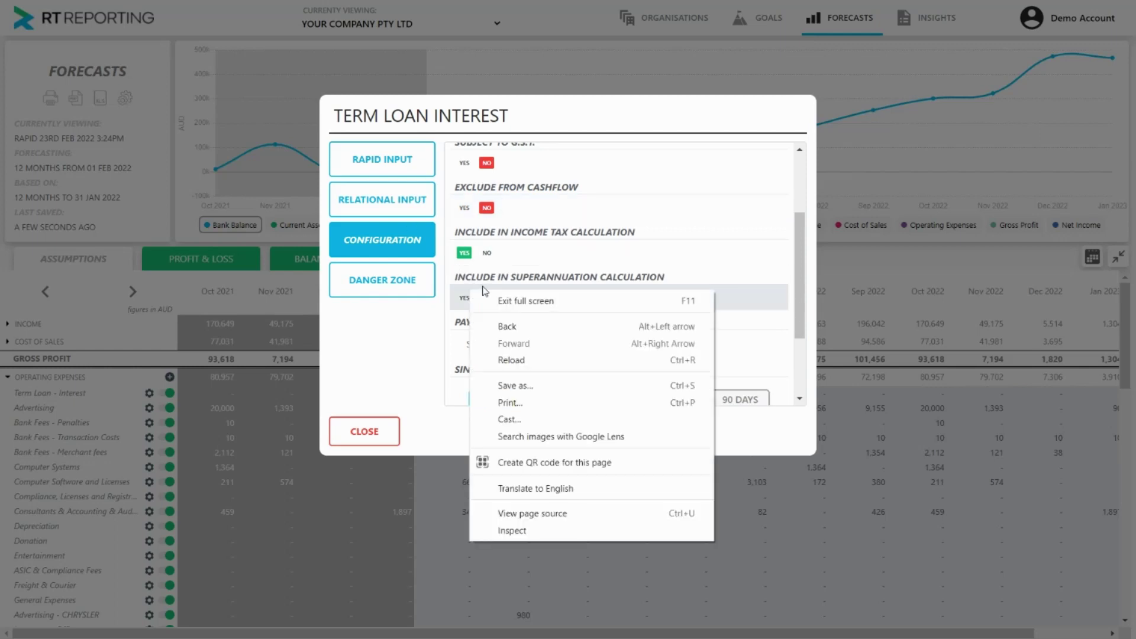
{"action": "left_click", "coordinate": [541, 267]}
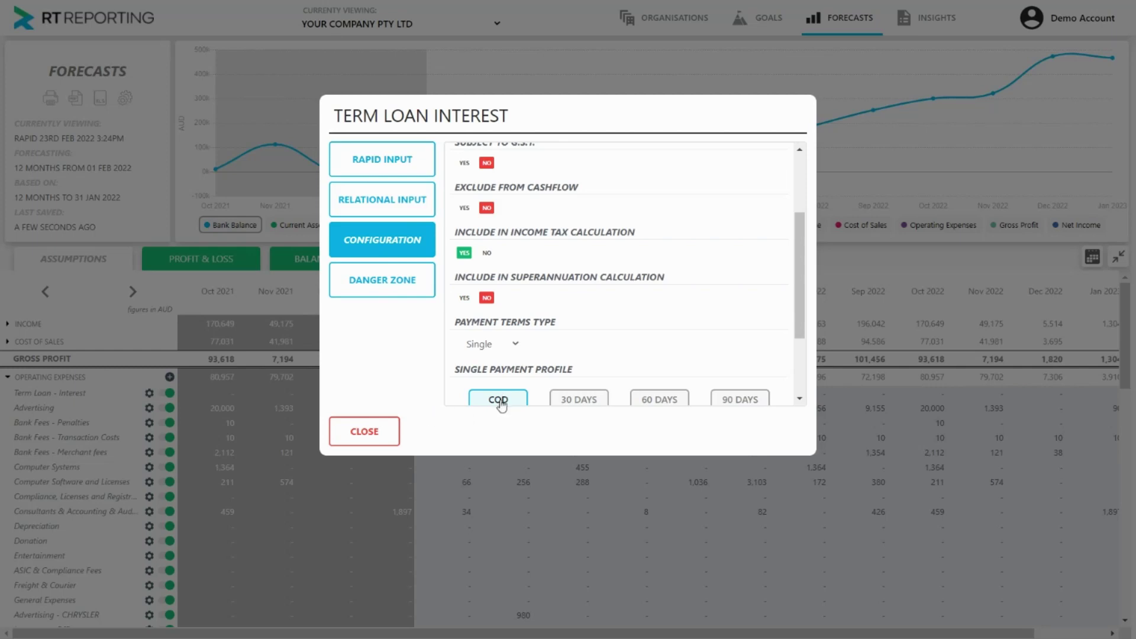
{"action": "scroll", "coordinate": [546, 324], "scroll_direction": "down", "scroll_amount": 2}
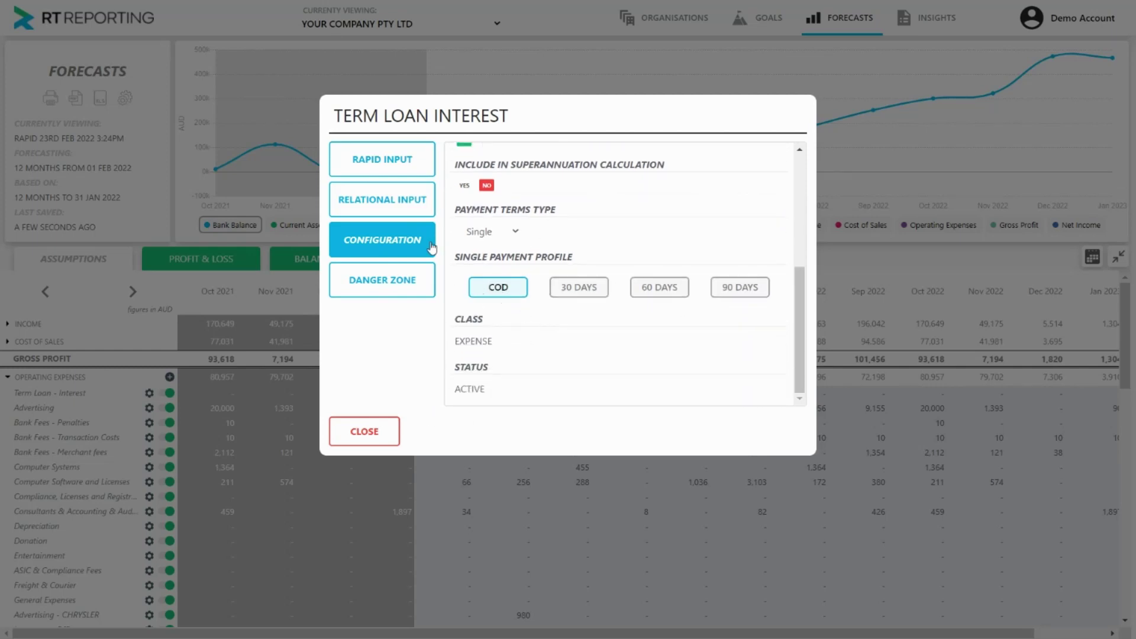
{"action": "left_click", "coordinate": [354, 441]}
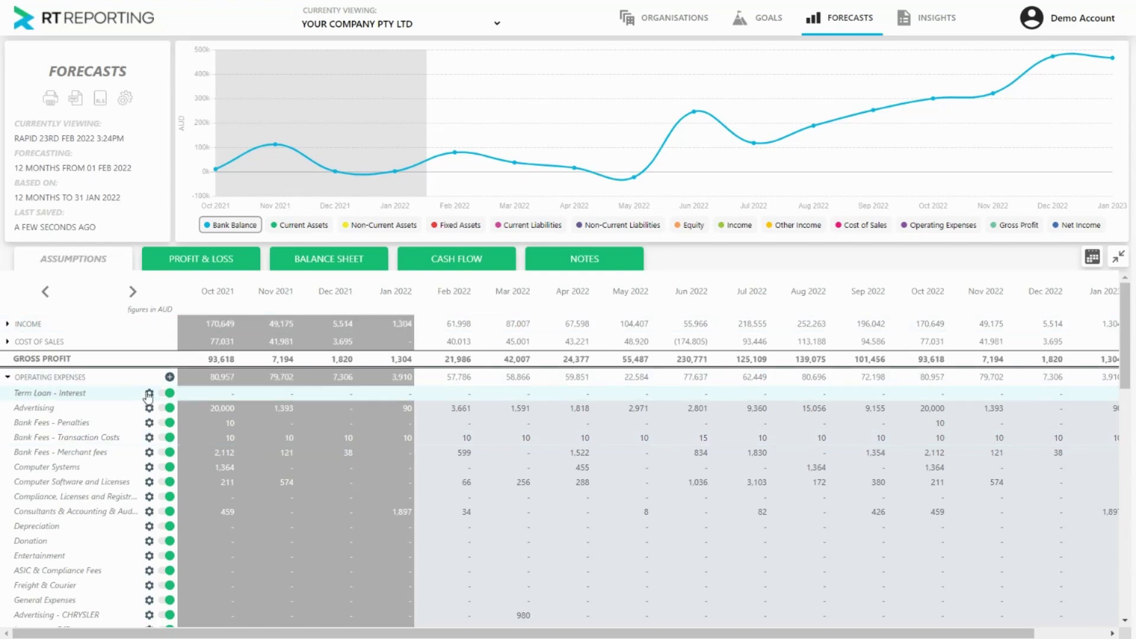
- Set all months of the Term Loan - Interest account to $500, save the values and close its settings
{"action": "left_click", "coordinate": [148, 394]}
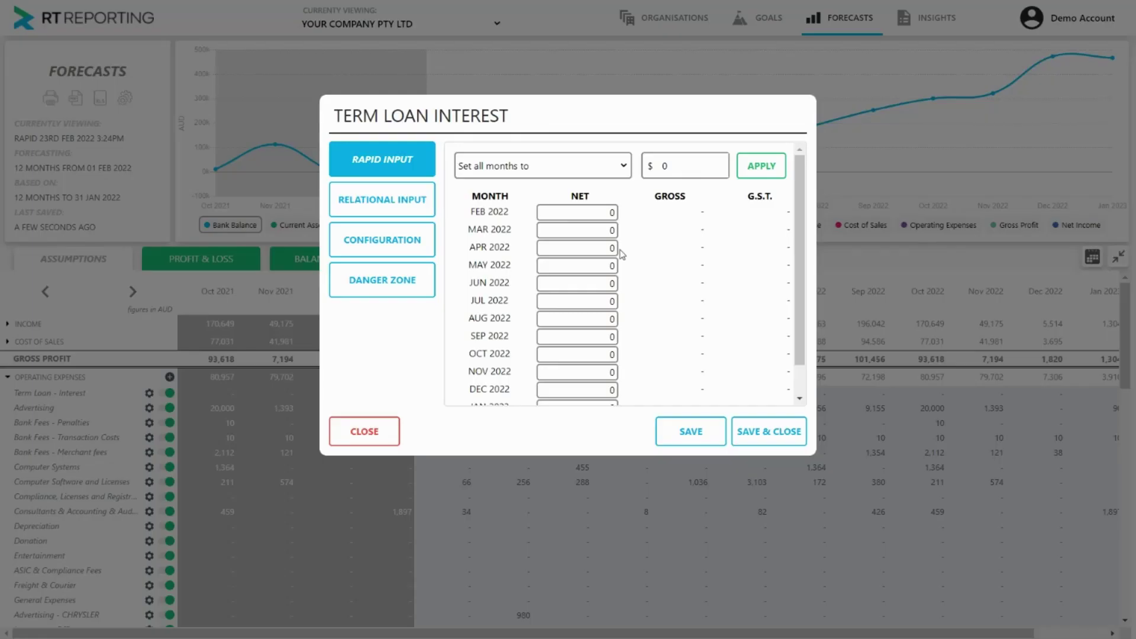
{"action": "double_click", "coordinate": [662, 161]}
{"action": "type", "text": "500"}
{"action": "key", "text": "Return"}
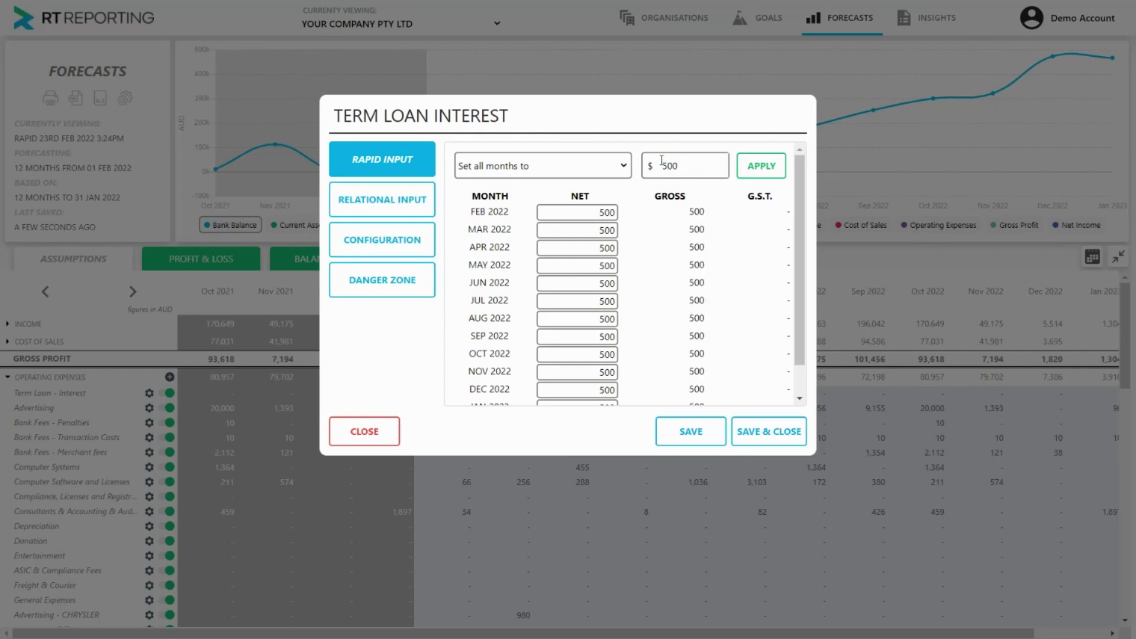
{"action": "left_click", "coordinate": [768, 444]}
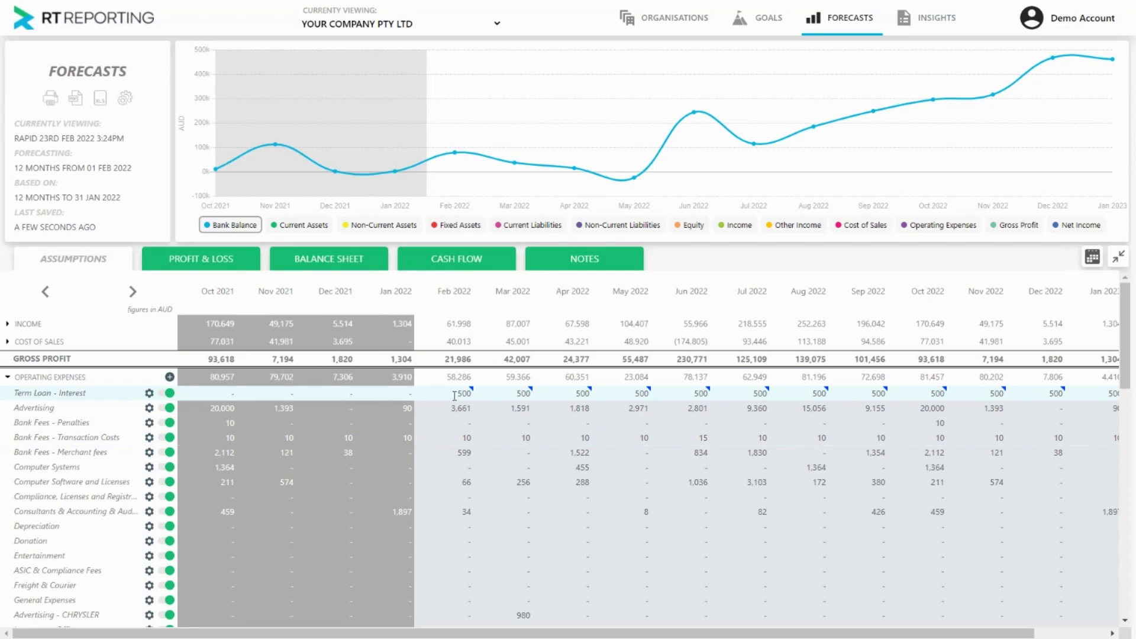
- Examine the monthly Term Loan - Interest amounts under Payments in the cash flow
{"action": "left_click", "coordinate": [462, 263]}
{"action": "left_click", "coordinate": [24, 342]}
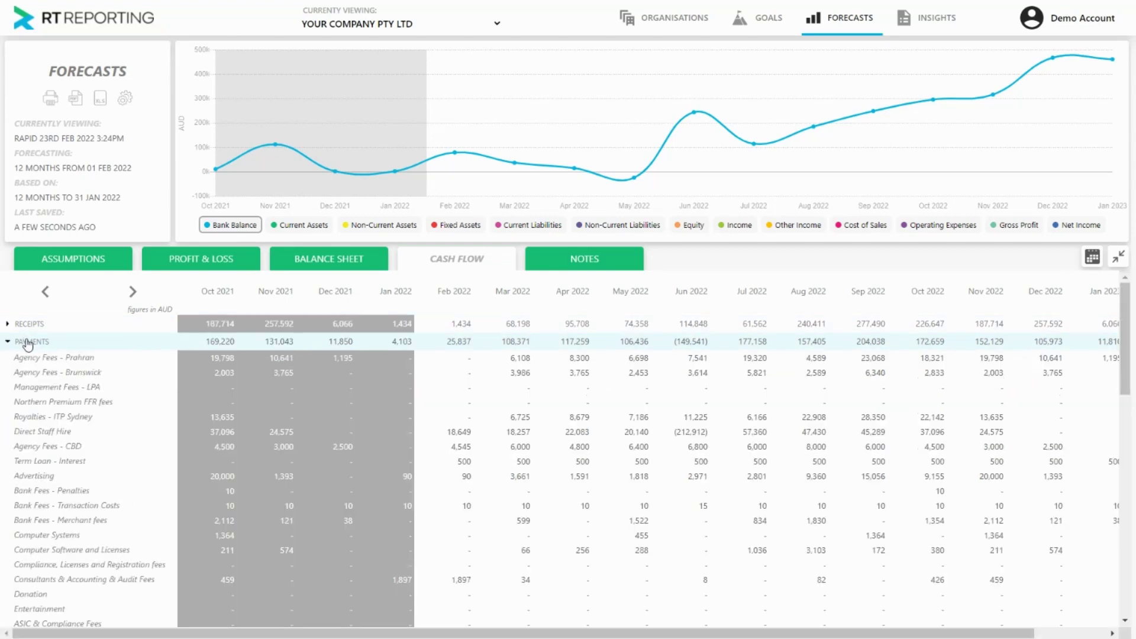
{"action": "right_click", "coordinate": [104, 466]}
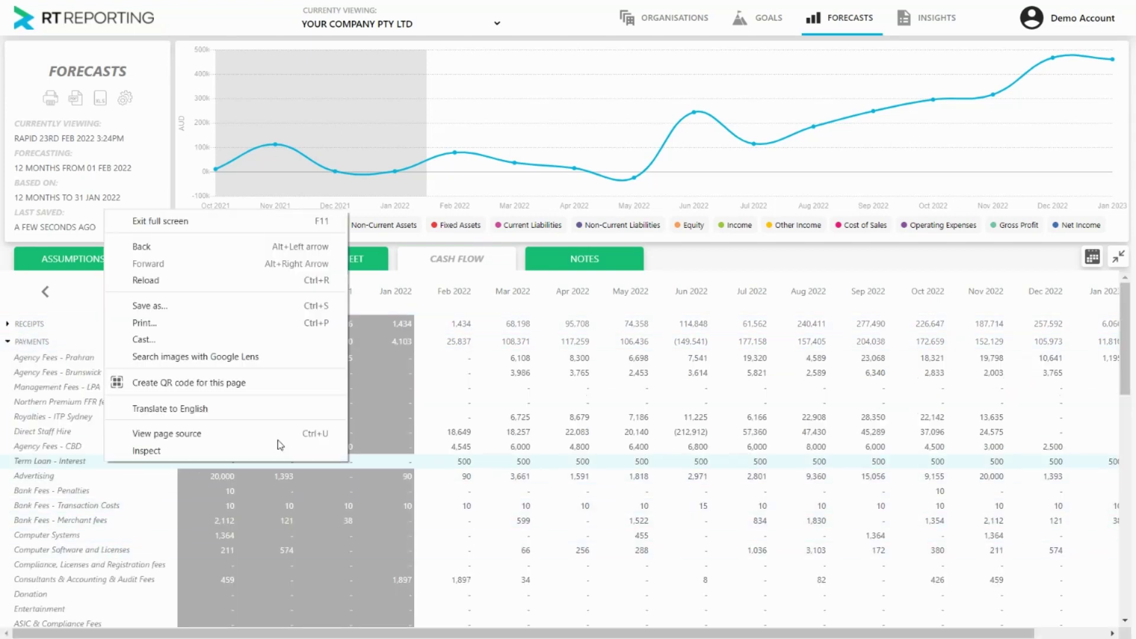
{"action": "left_click", "coordinate": [445, 474]}
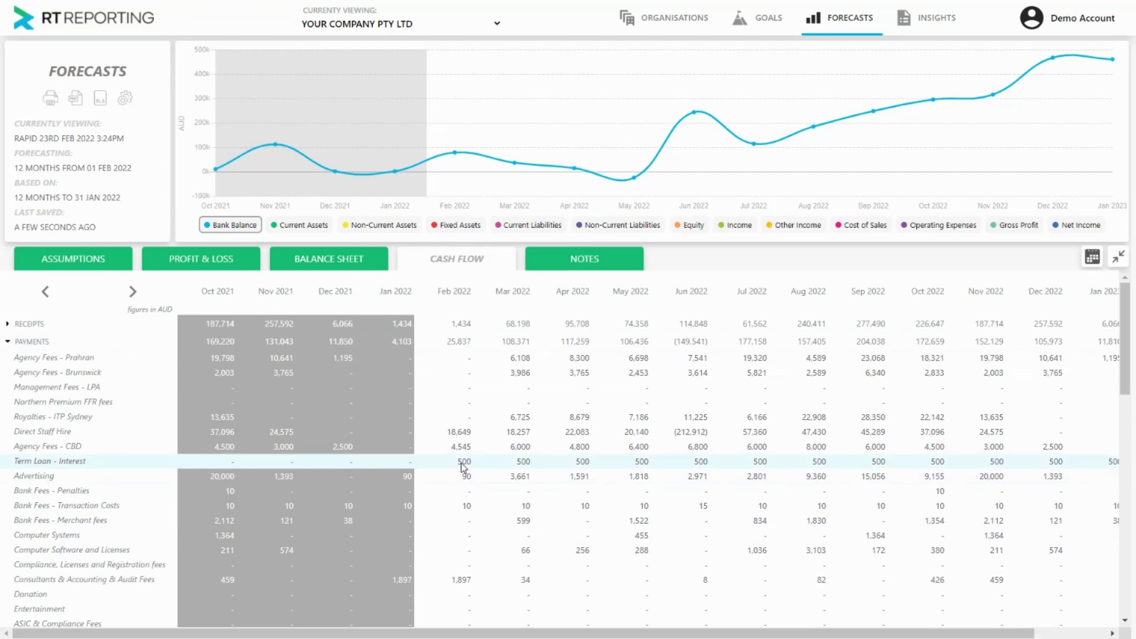